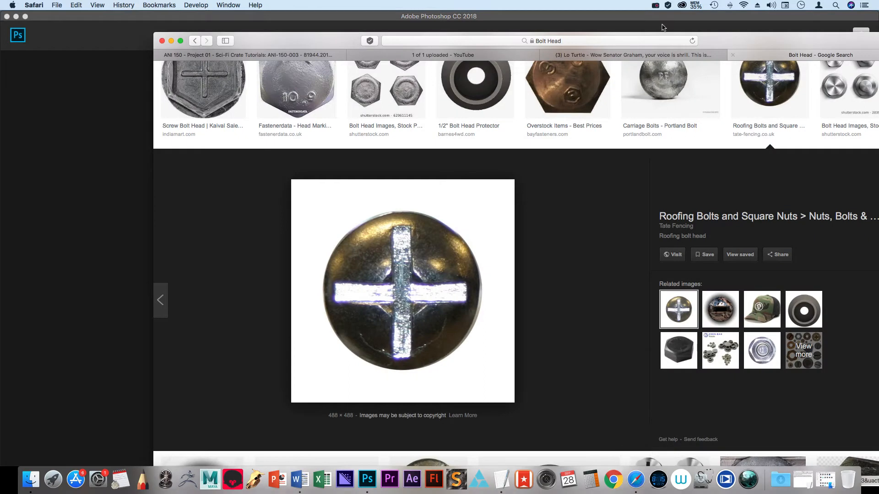
Step: Copy the enlarged cross-slot roofing bolt head image from the image results and switch to Photoshop
scroll(589, 149, "up", 12)
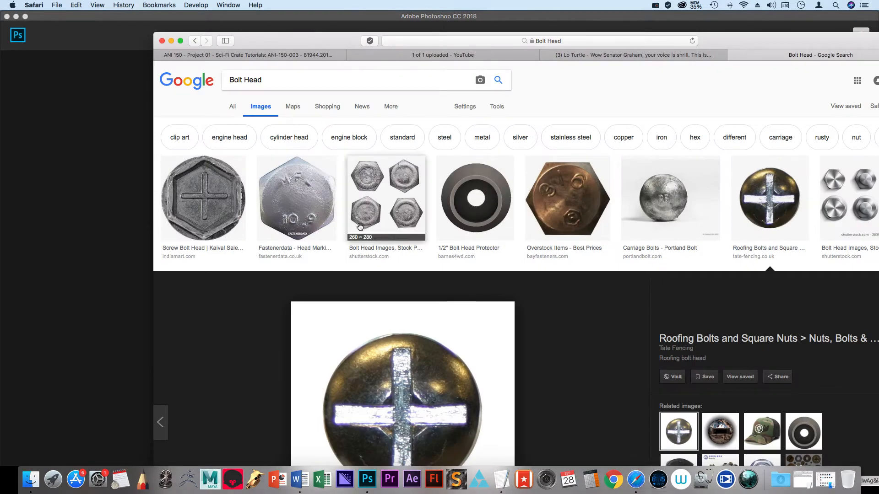
scroll(359, 224, "down", 6)
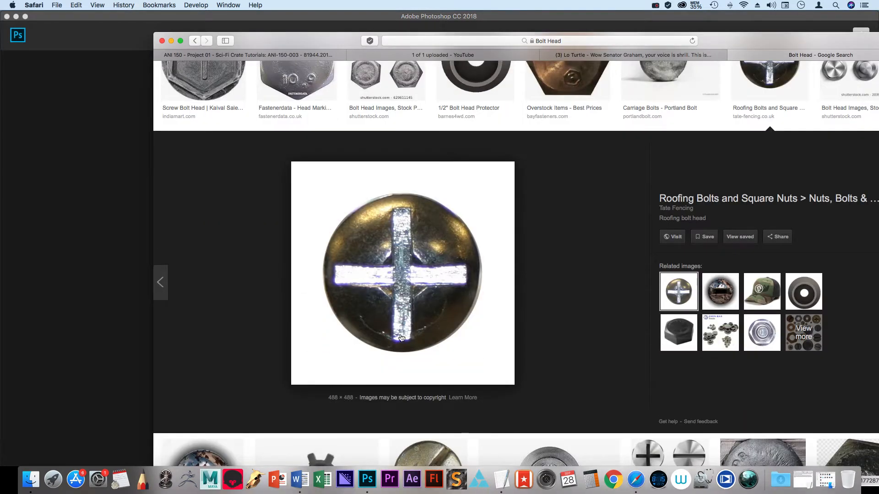
scroll(572, 350, "down", 3)
scroll(580, 348, "down", 1)
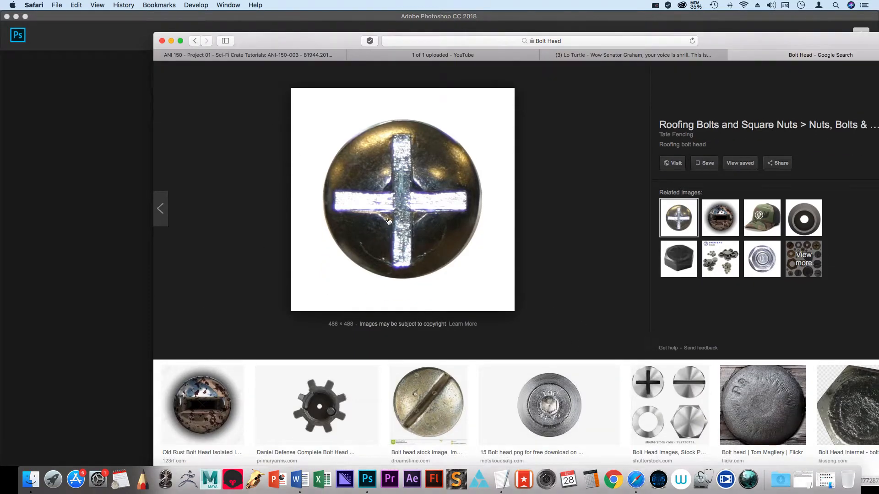
right_click(452, 159)
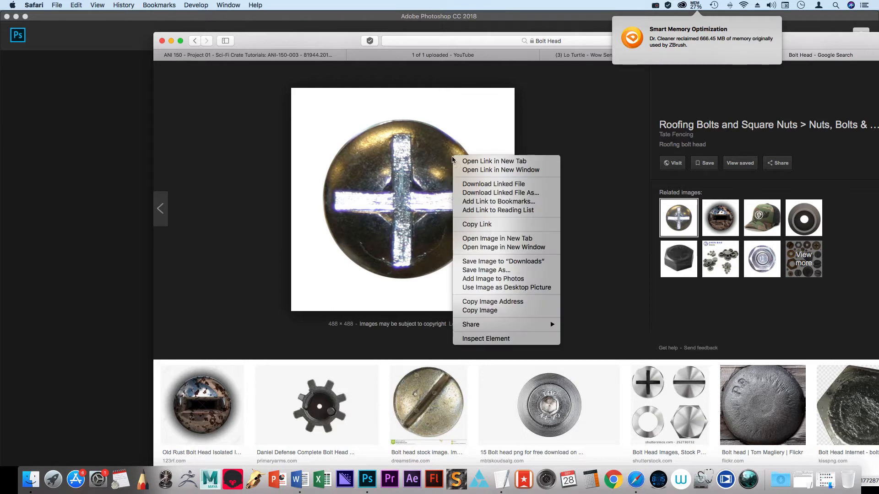
left_click(481, 310)
left_click(171, 41)
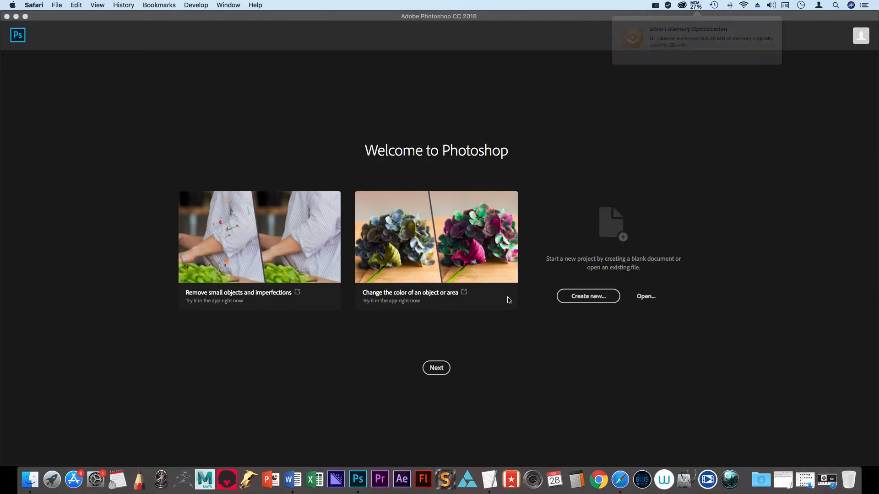
Step: Create a 500 × 500 pixel document at 300 pixels/inch and paste the copied bolt image into it
left_click(589, 298)
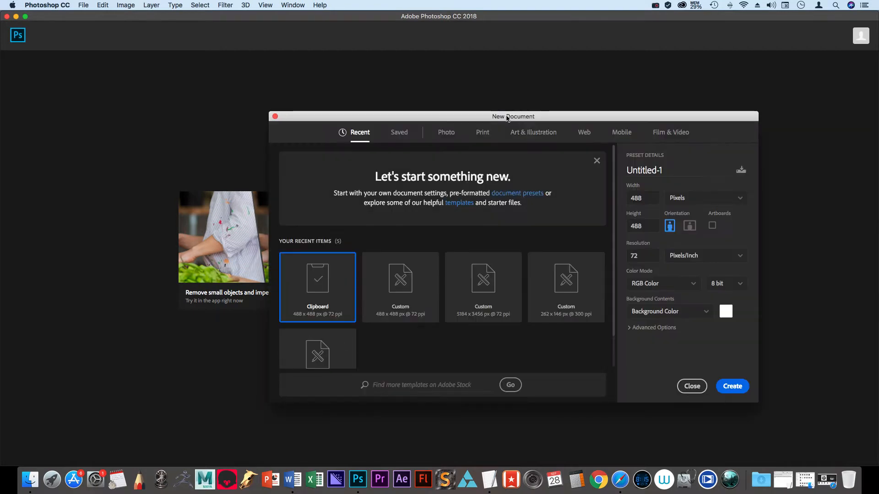
left_click_drag(506, 115, 443, 111)
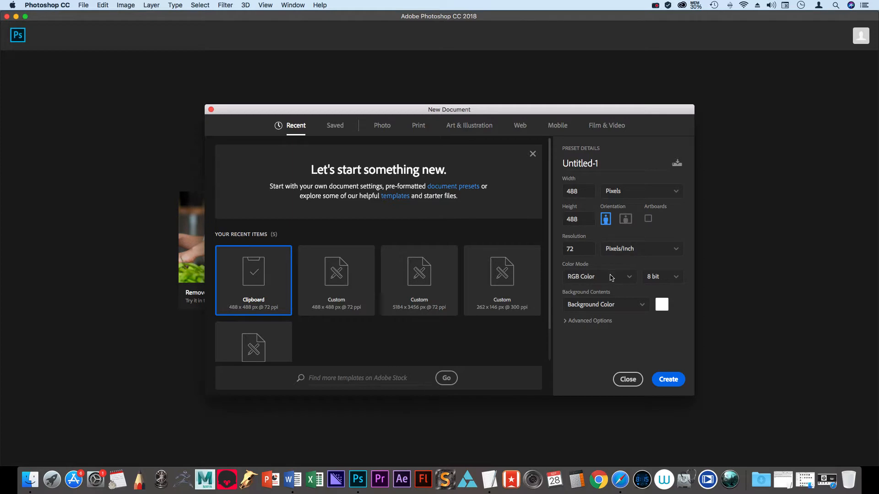
double_click(584, 248)
double_click(579, 191)
type("500")
double_click(588, 219)
type("500")
key("Tab")
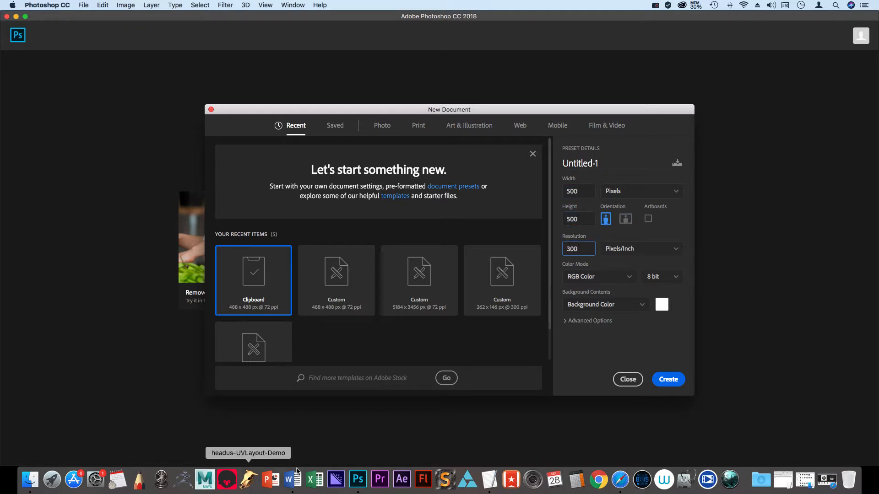
left_click(662, 380)
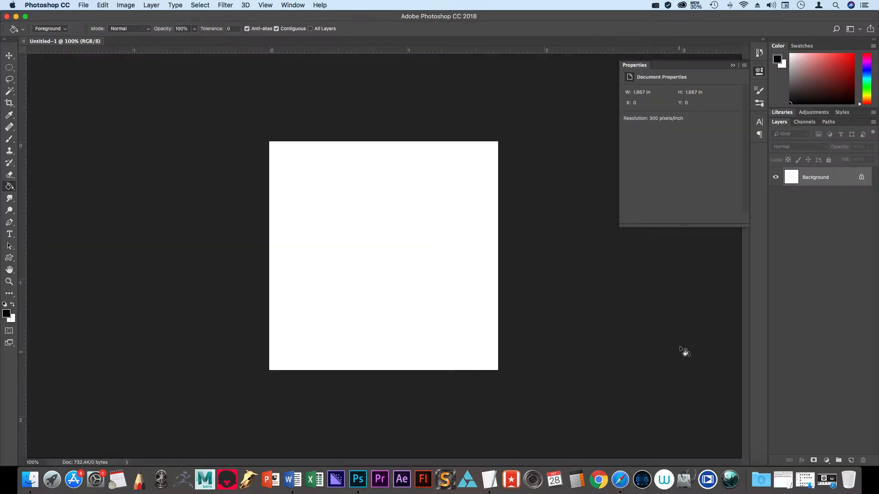
key("super+v")
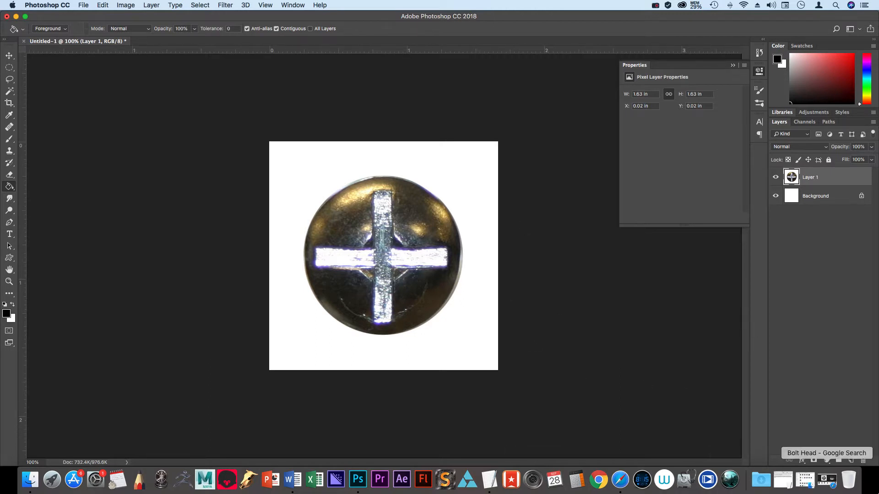
Step: Select the round bolt head with the Elliptical Marquee tool and make white the foreground color for the Paint Bucket
left_click(9, 67)
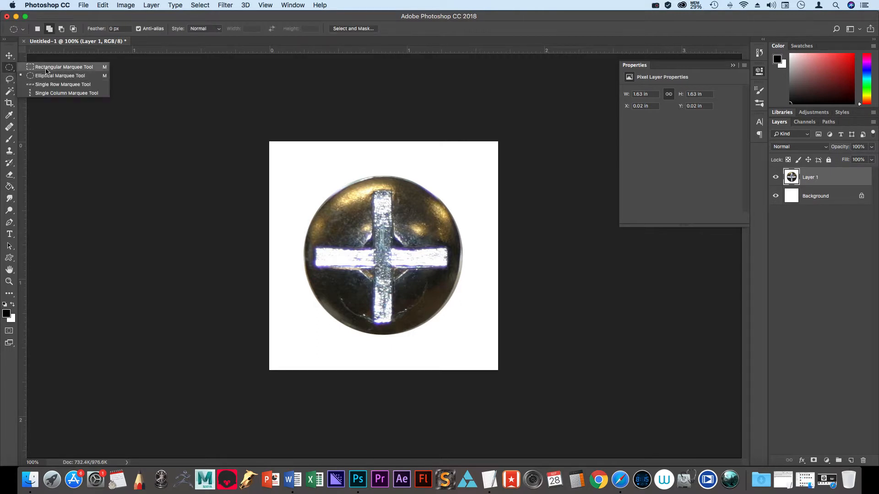
left_click(46, 76)
left_click_drag(302, 182, 462, 331)
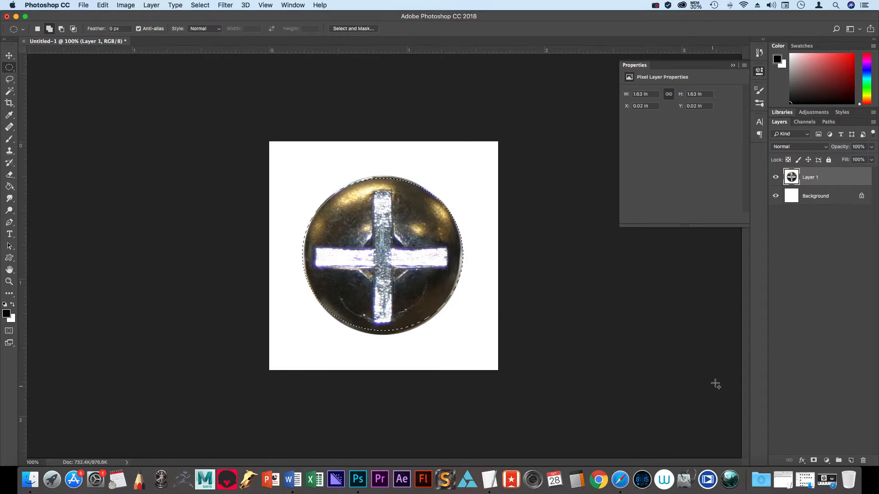
key("x")
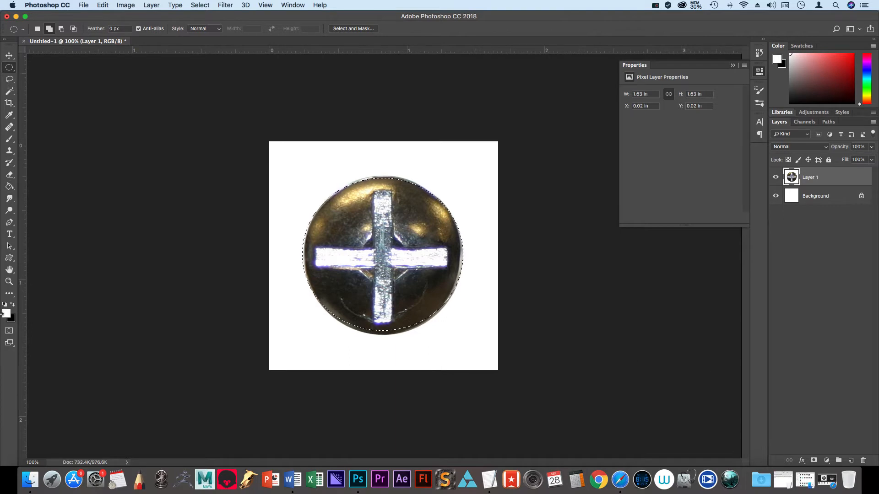
key("g")
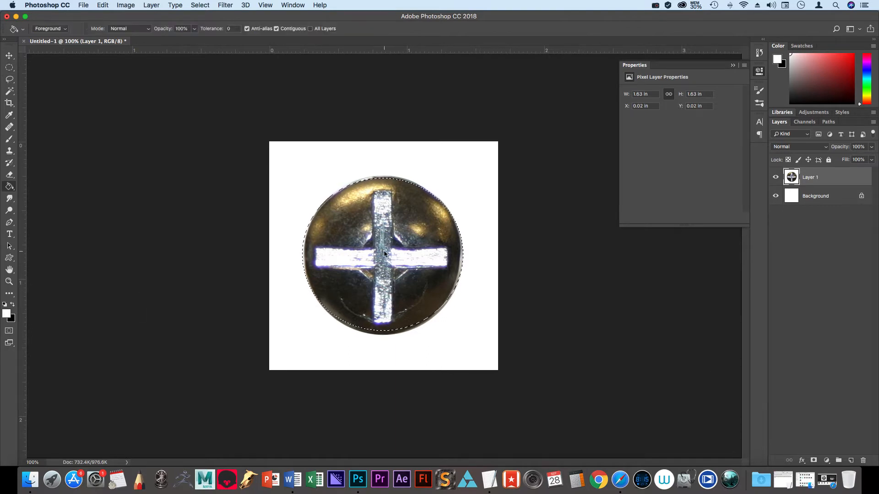
Step: Add a new layer above the pasted bolt image and name it Bolt
left_click(851, 460)
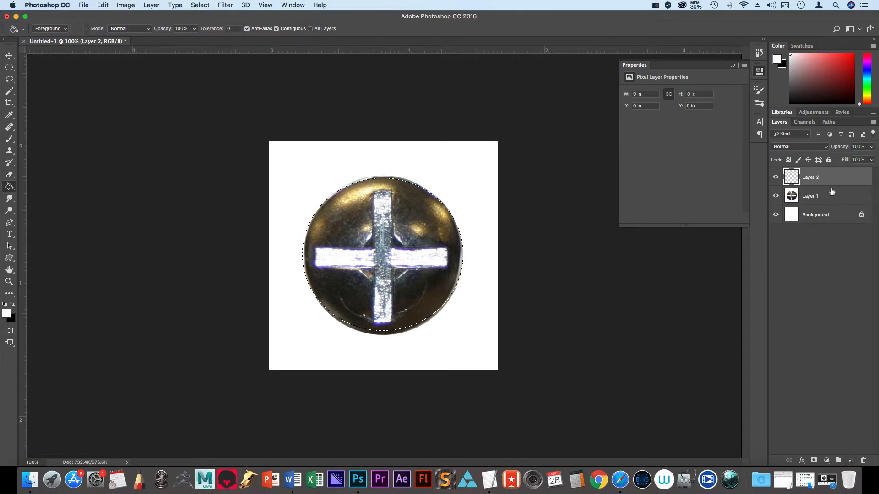
double_click(813, 177)
type("Bolt")
key("Return")
Step: Try filling the elliptical selection with white on the Bolt layer, undo the fill and deselect
left_click(443, 251)
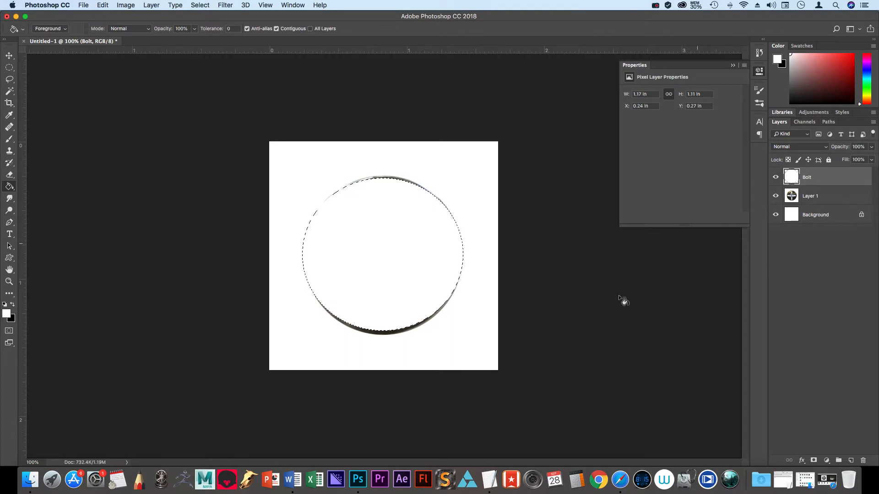
key("super+z")
key("super+d")
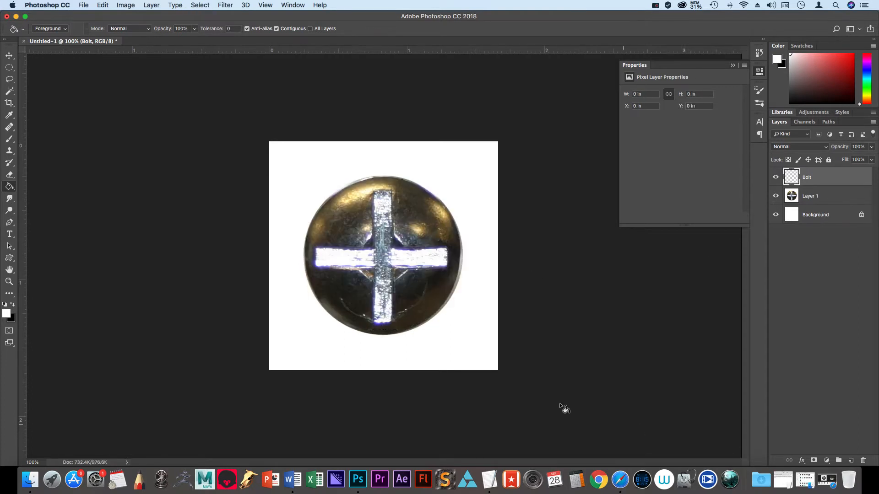
Step: Outline the whole bolt head with a tighter elliptical selection, fill it with white on the Bolt layer and deselect
key("m")
mouse_move(362, 207)
left_mouse_down()
mouse_move(475, 314)
mouse_move(408, 283)
mouse_move(422, 283)
mouse_move(470, 356)
mouse_move(464, 337)
left_mouse_up()
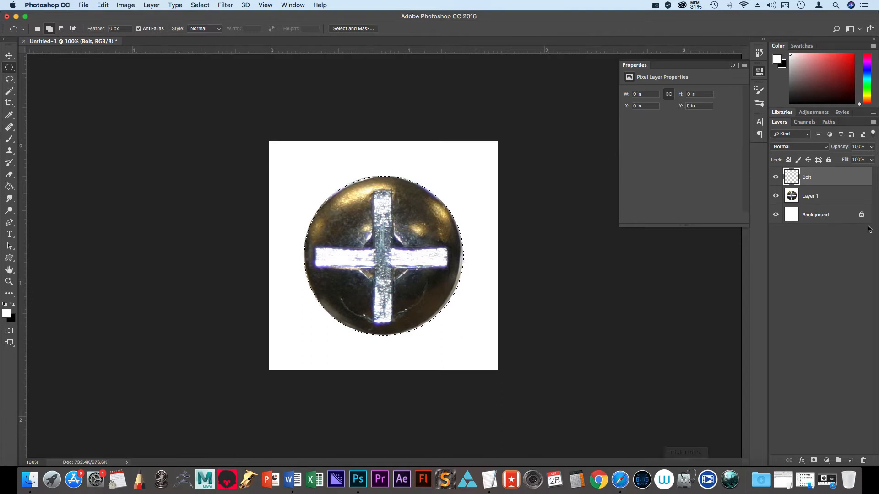
key("g")
left_click(406, 225)
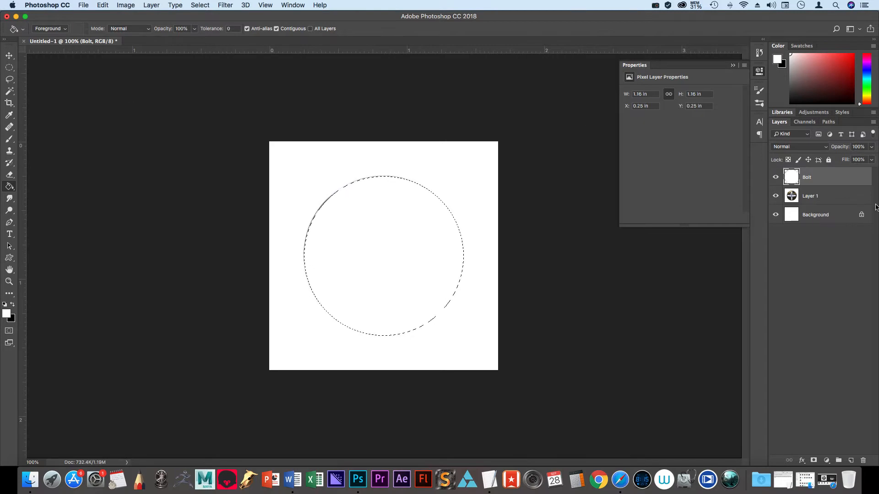
key("super+d")
Step: Add a layer named Black between Layer 1 and the Bolt layer and fill it with black
left_click(817, 200)
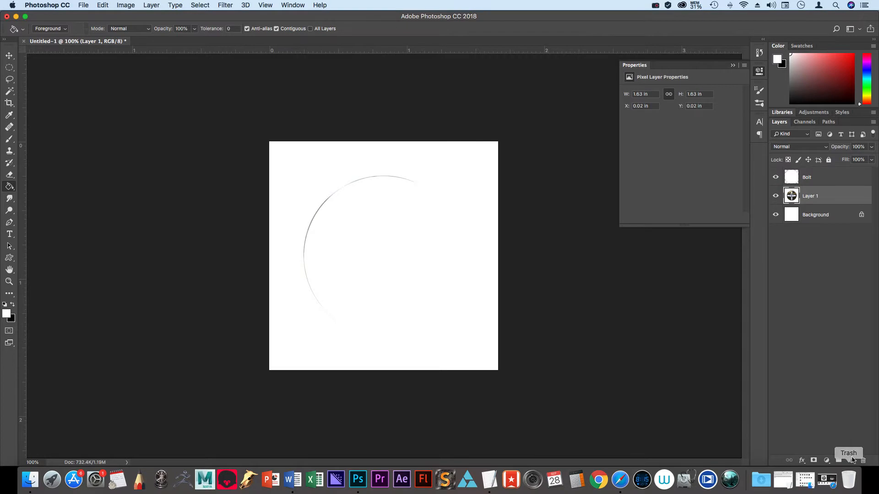
left_click(851, 460)
double_click(811, 197)
type("Black")
key("Return")
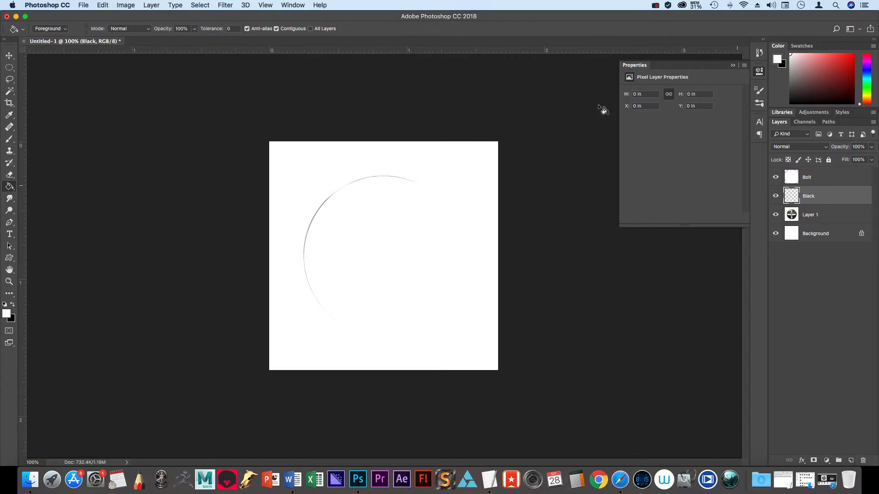
key("x")
left_click(395, 275)
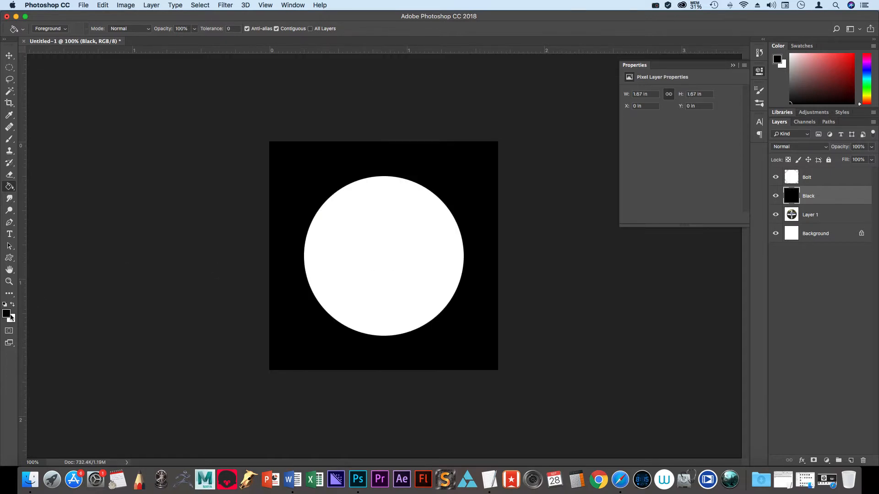
Step: Swap the foreground and background colors repeatedly, leaving white as the foreground color
key("x")
key("x")
key("x")
key("x")
key("x")
key("x")
key("x")
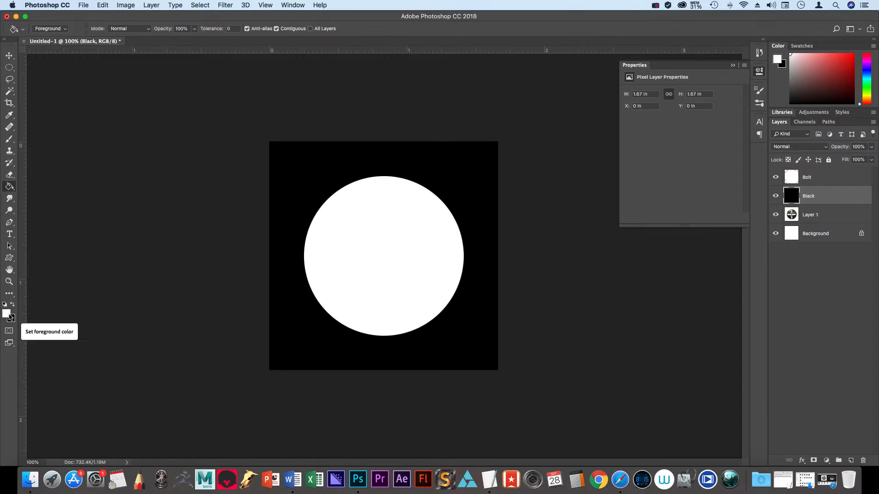
key("x")
key("x")
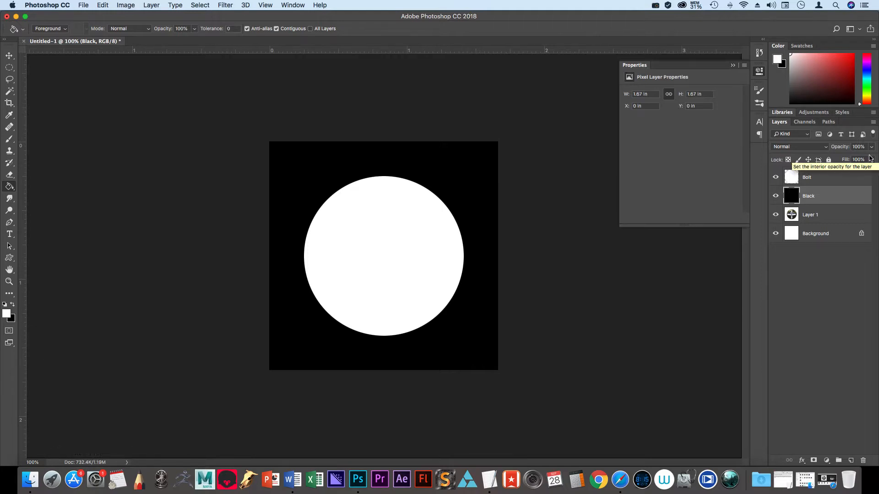
Step: Hide the Black and Bolt layers and make Layer 1 with the bolt photo active
left_click(775, 197)
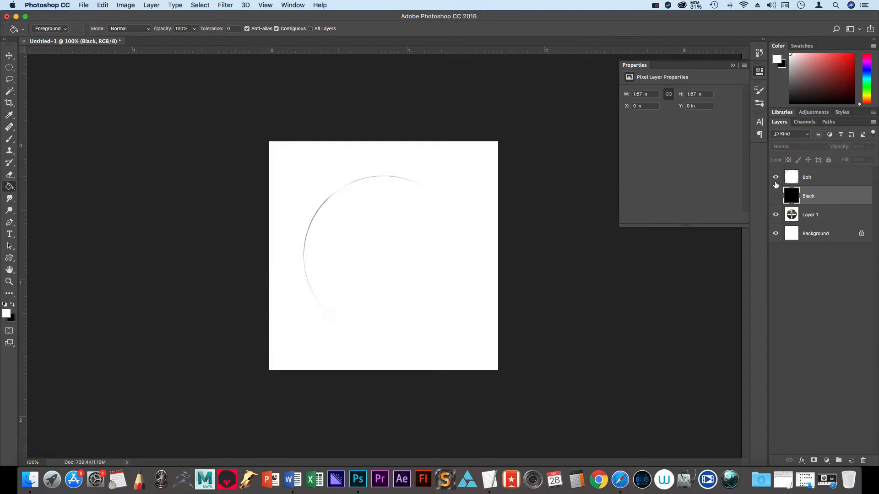
left_click(776, 181)
left_click(824, 233)
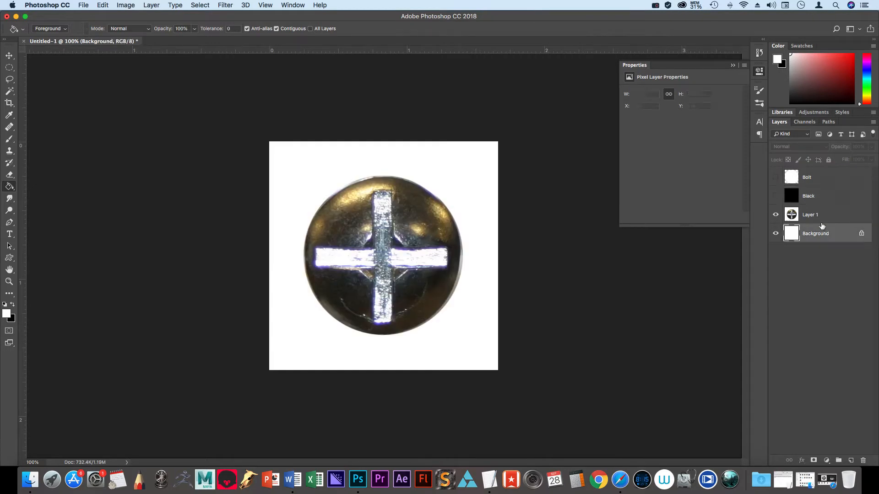
left_click(801, 214)
Step: Select the bolt's cross-shaped slot by adding a horizontal rectangular marquee to a vertical one
left_click(9, 68)
left_click(6, 70)
left_click(62, 67)
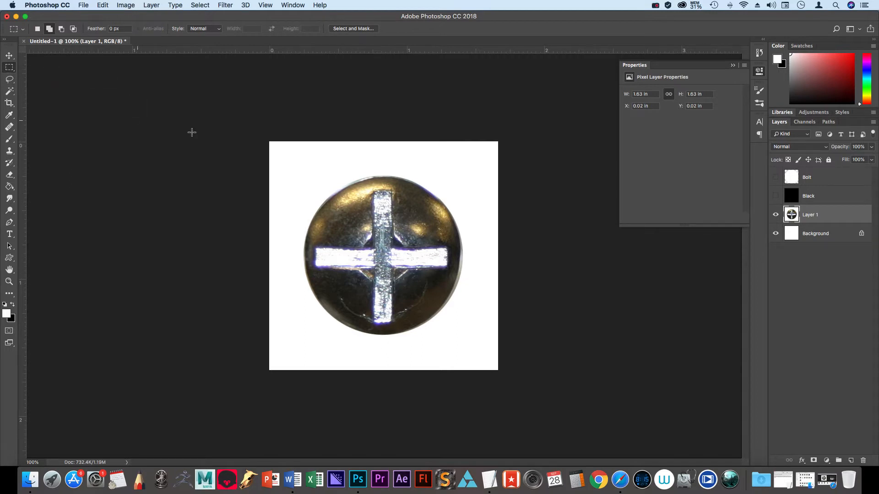
left_click_drag(374, 191, 392, 322)
left_click(38, 29)
left_click_drag(333, 233, 417, 280)
key("super+z")
left_click(49, 29)
left_click_drag(342, 262, 446, 270)
Step: Show the Black and Bolt layers again and add a layer named Indention at the top of the stack
left_click(776, 196)
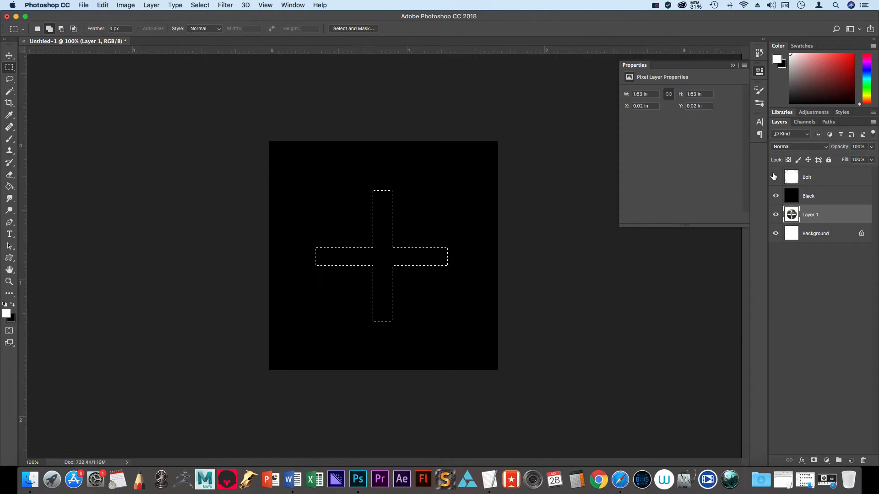
left_click(775, 176)
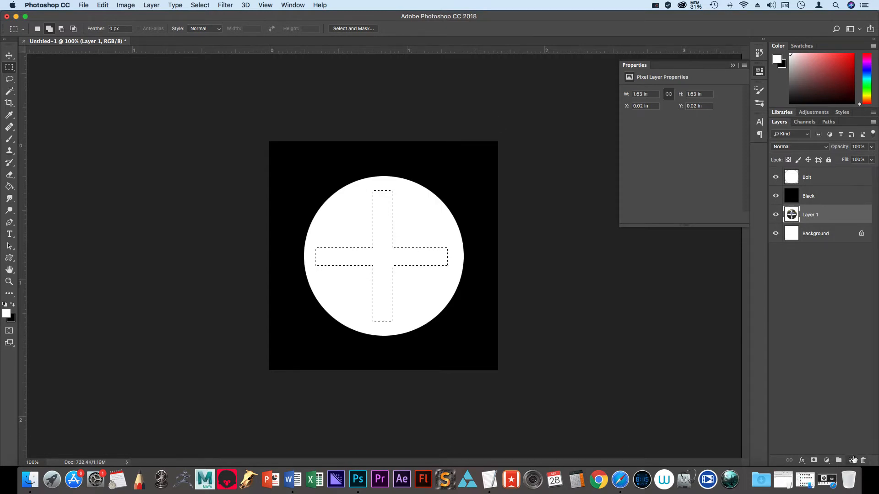
left_click(852, 460)
left_click_drag(819, 213, 813, 177)
double_click(810, 177)
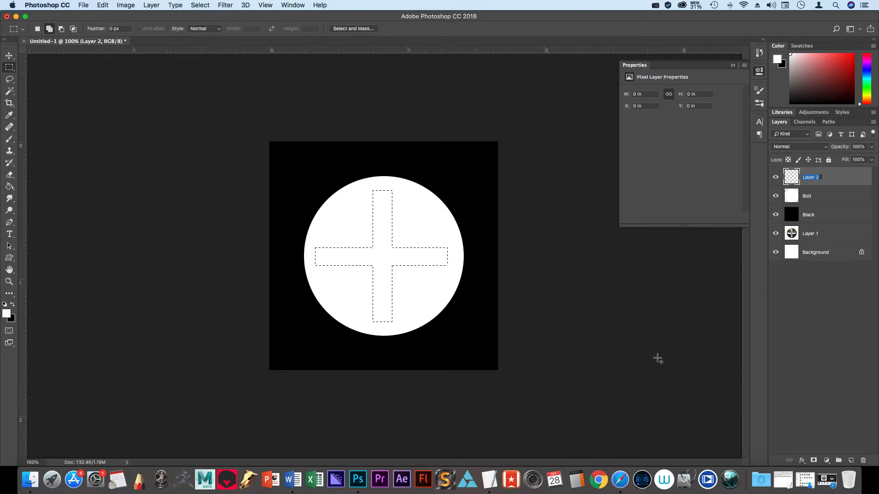
key("BackSpace")
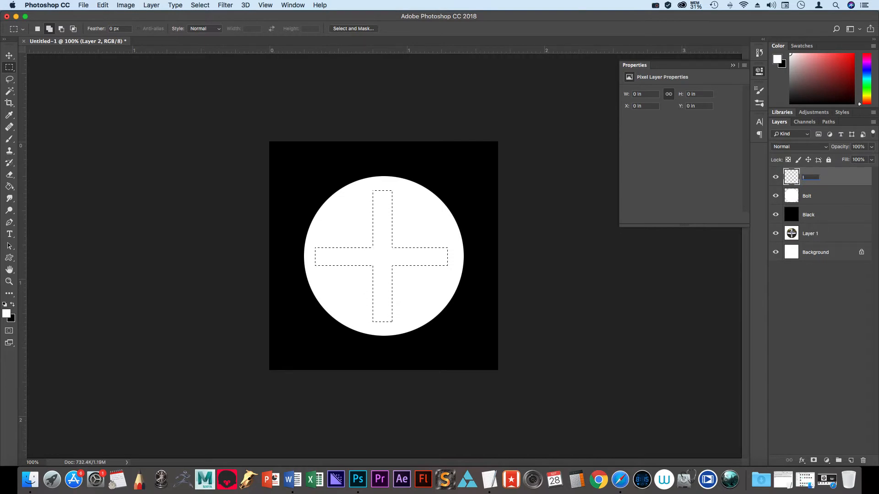
type("Indention")
key("Return")
Step: Fill the cross-shaped selection with black on the Indention layer using the Paint Bucket
key("g")
key("d")
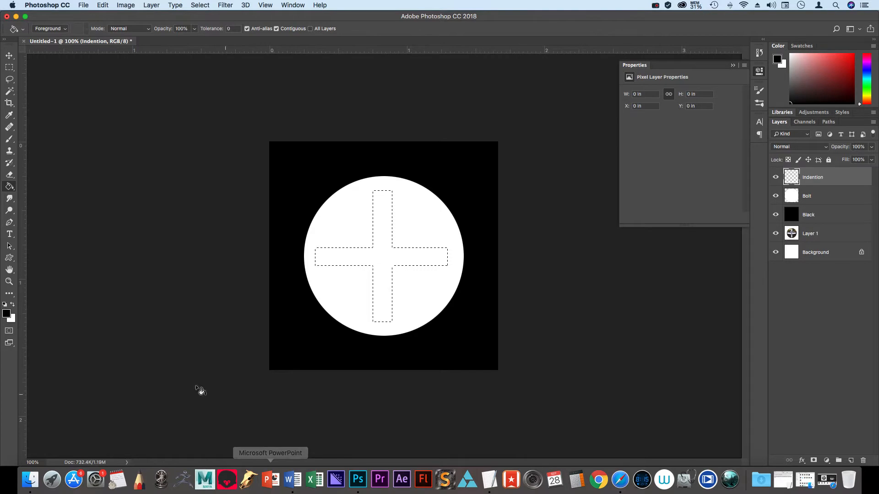
left_click(5, 314)
left_click_drag(429, 23, 725, 259)
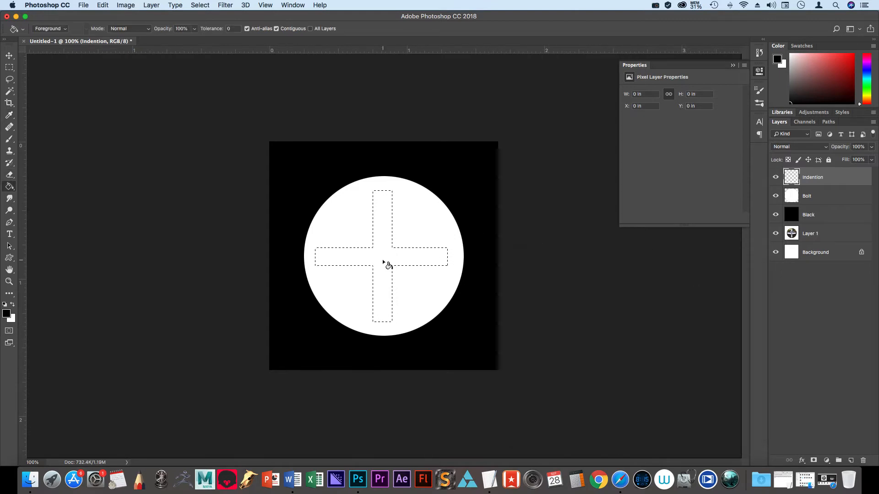
left_click(384, 262)
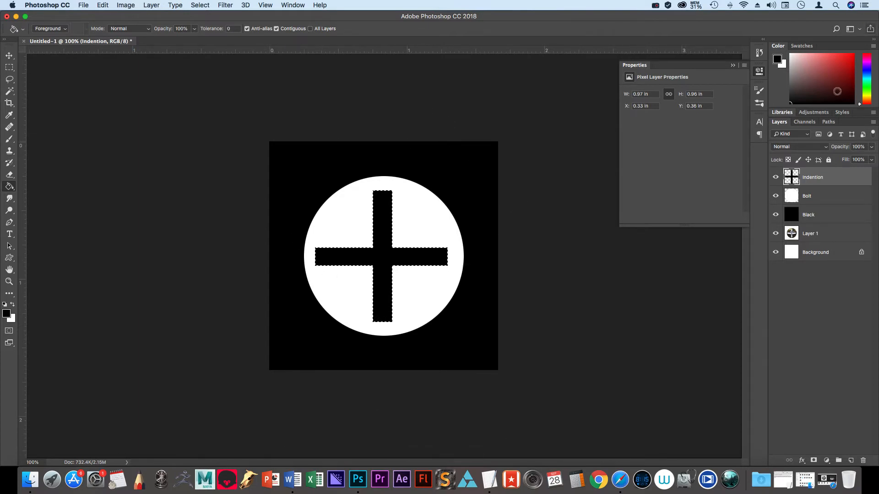
Step: Refill the cross-shaped selection on the Indention layer with dark gray and clear the selection
left_click(783, 94)
left_click(779, 92)
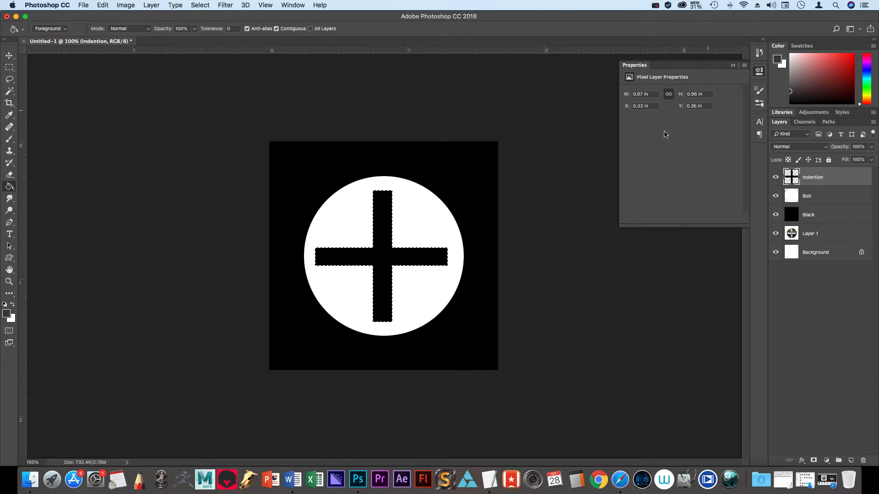
left_click(405, 256)
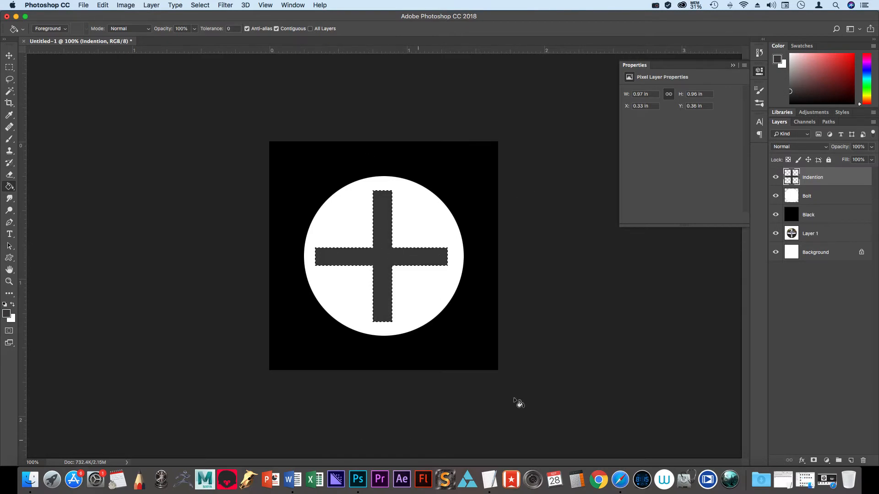
key("super+d")
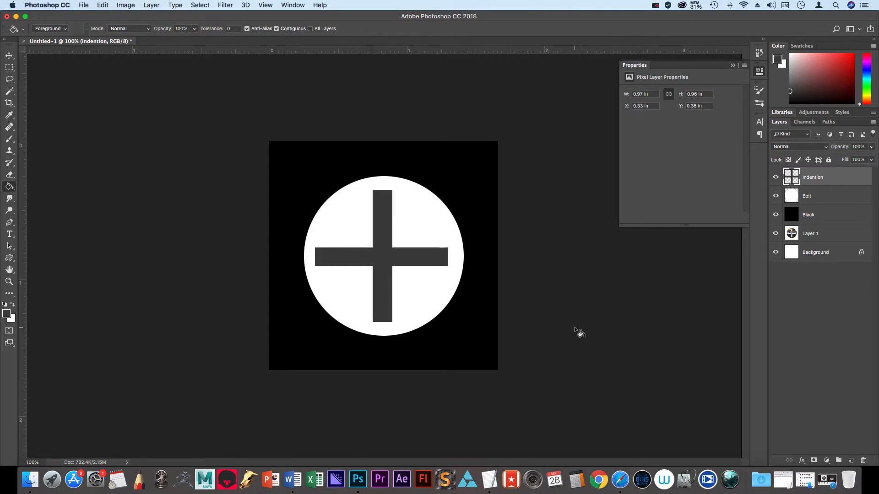
Step: Nudge the gray cross on the Indention layer to X 0.34 in, Y 0.37 in to centre it on the bolt circle
left_click(826, 195)
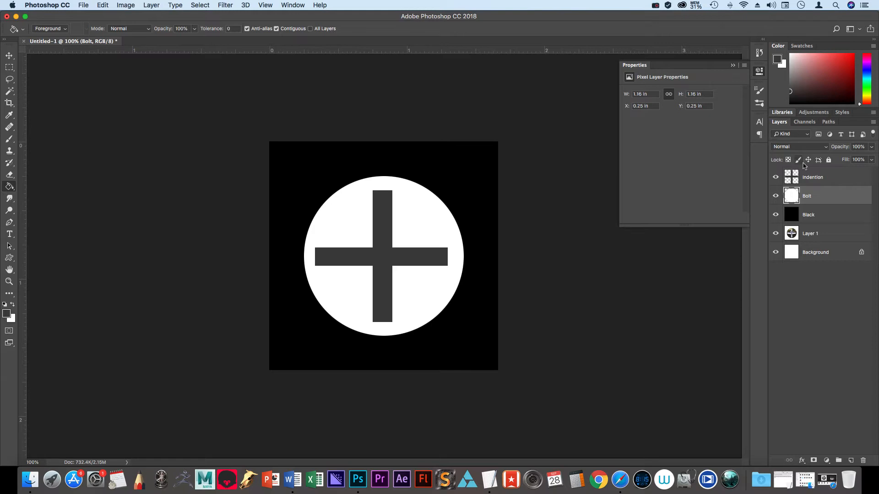
left_click(806, 179)
key("v")
key("shift+Down")
key("Up")
key("Up")
key("Up")
key("Right")
key("Right")
key("Up")
key("Up")
key("Up")
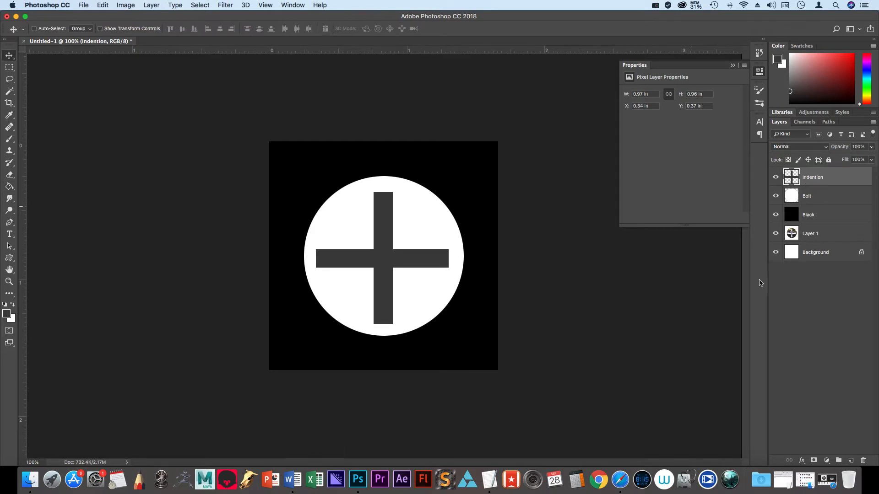
Step: Make the Bolt layer active and switch to the Magic Wand tool
left_click(839, 204)
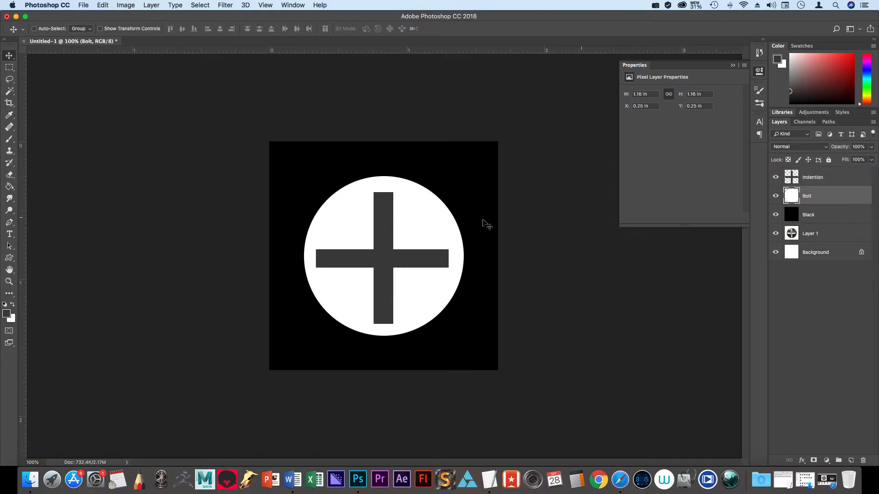
key("w")
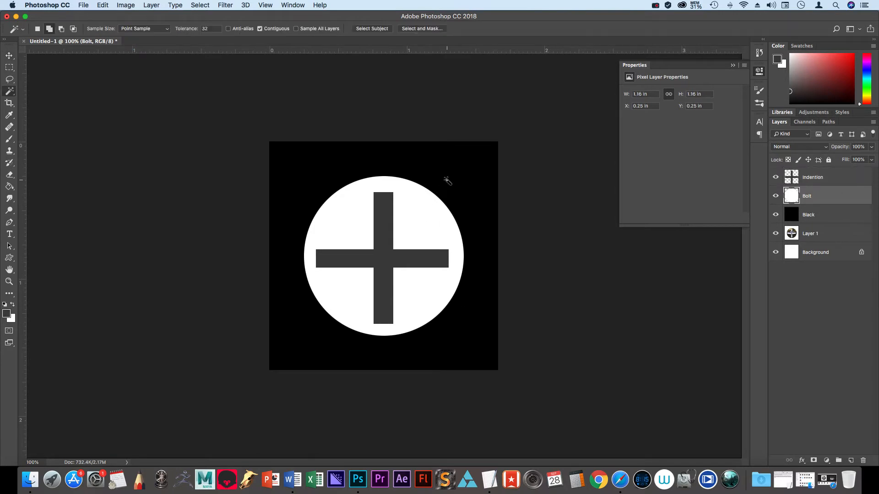
Step: Try masking the Bolt layer from a selection of the area outside the circle, undo the mask and deselect
left_click(446, 180)
left_click(813, 463)
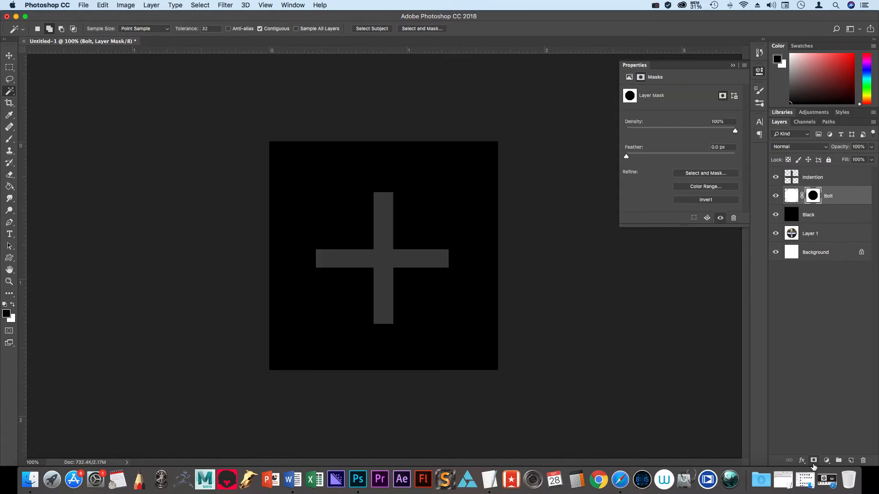
key("super+z")
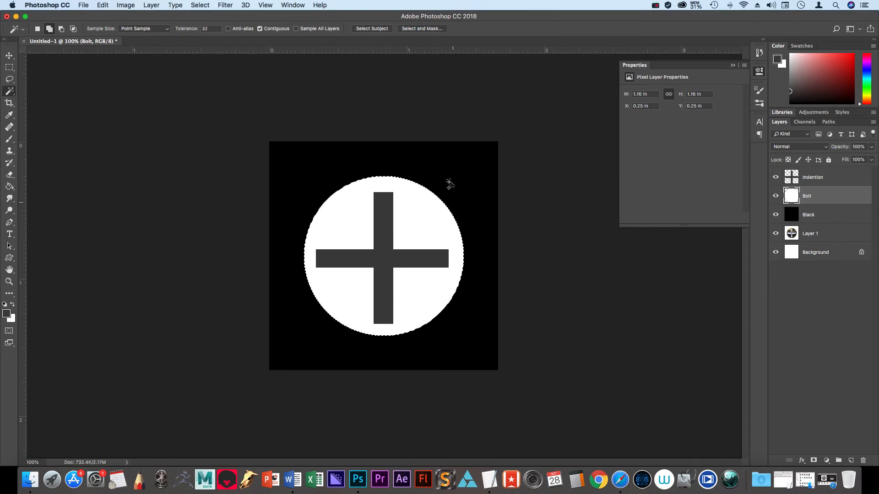
key("super+d")
Step: Mask the Bolt layer from a Magic Wand selection of the white circle and feather the mask by 40 px
left_click(405, 305)
left_click(812, 461)
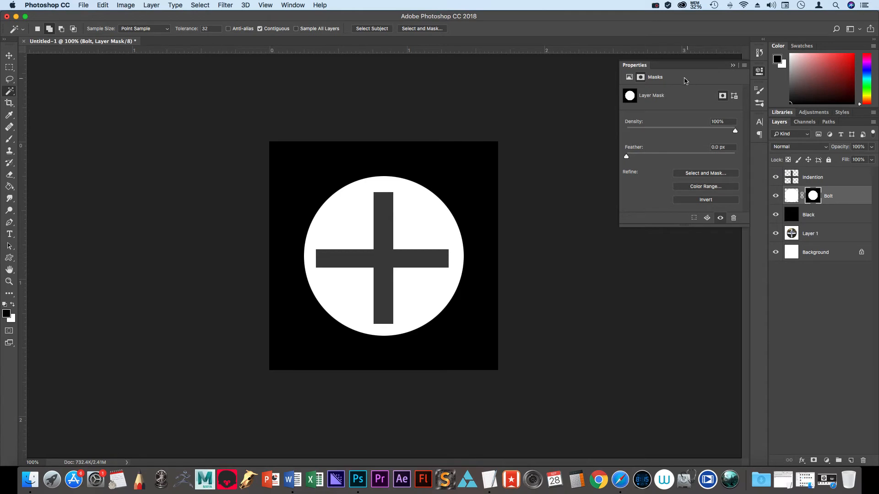
left_click(734, 66)
left_click(759, 71)
left_click_drag(627, 157, 685, 161)
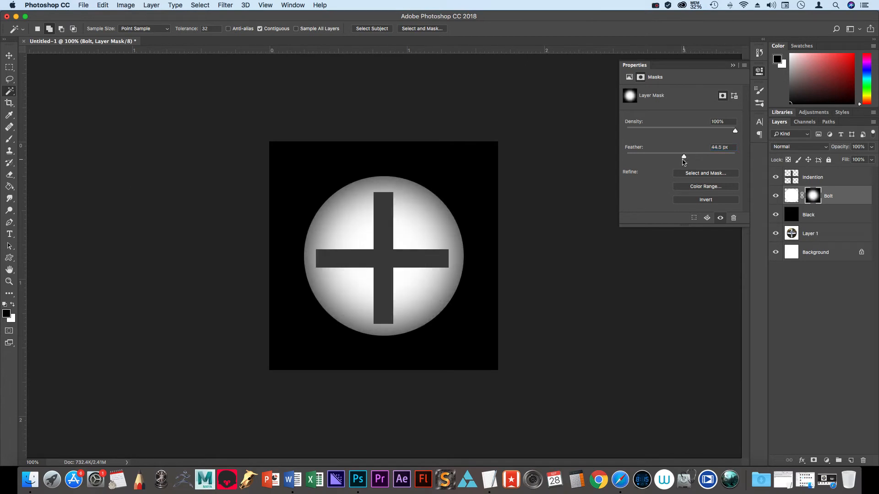
left_click(722, 147)
type("40")
key("Return")
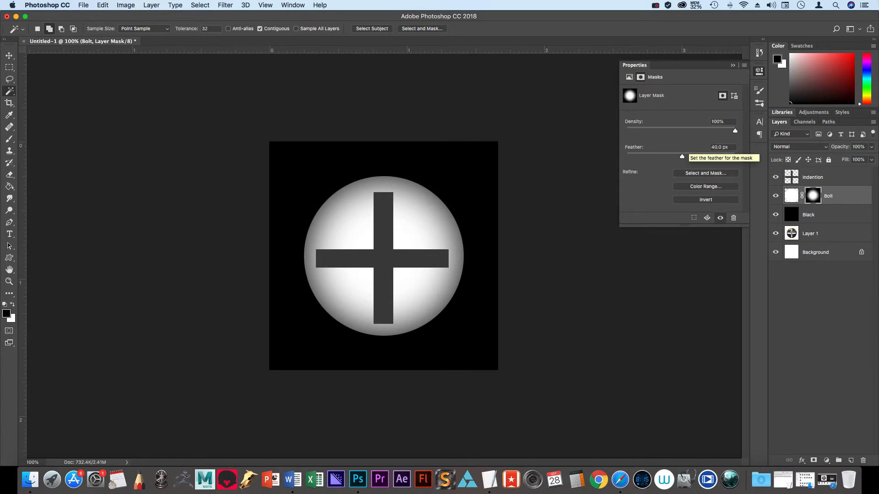
left_click(733, 66)
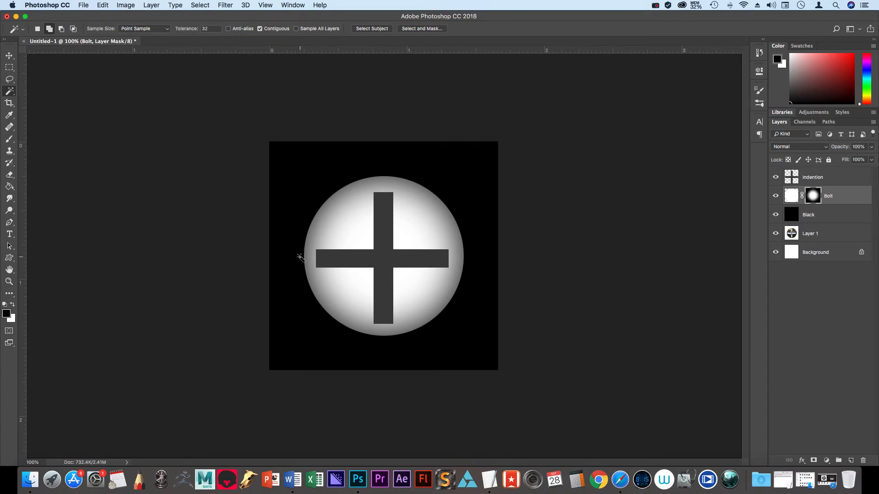
Step: Save a JPEG copy of the image to the Desktop as Screw_Top at maximum quality 12
left_click(86, 6)
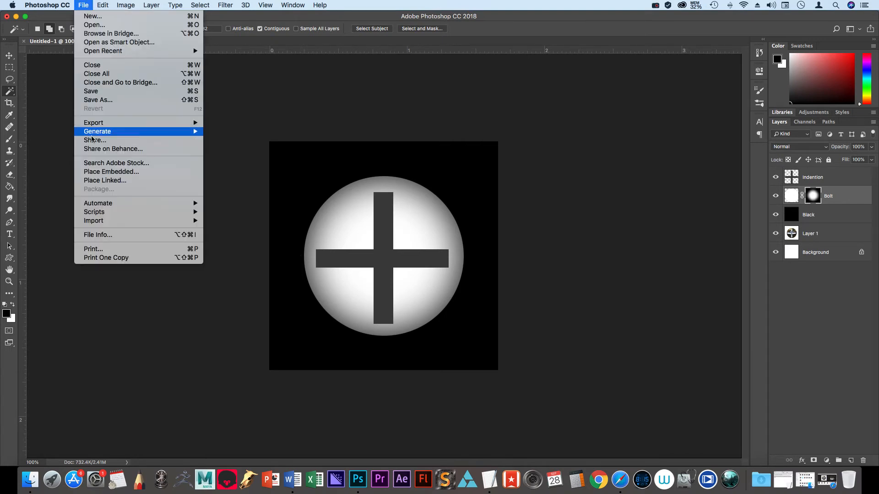
left_click(119, 100)
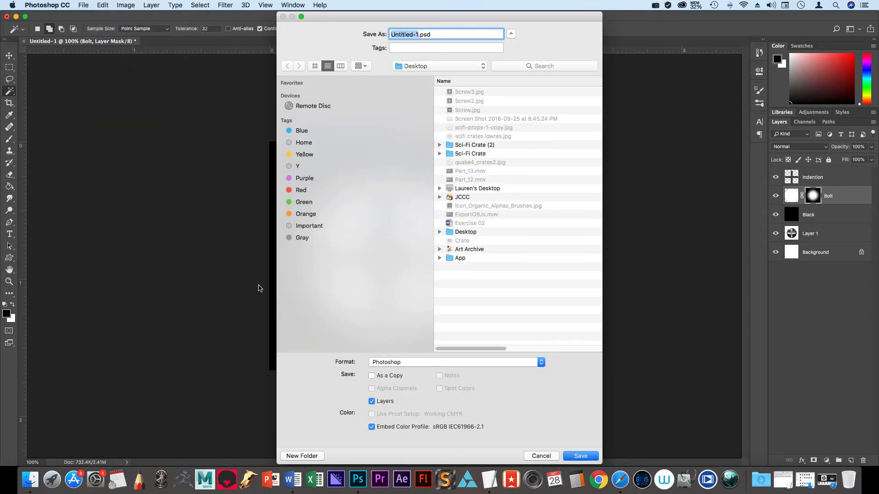
left_click(396, 360)
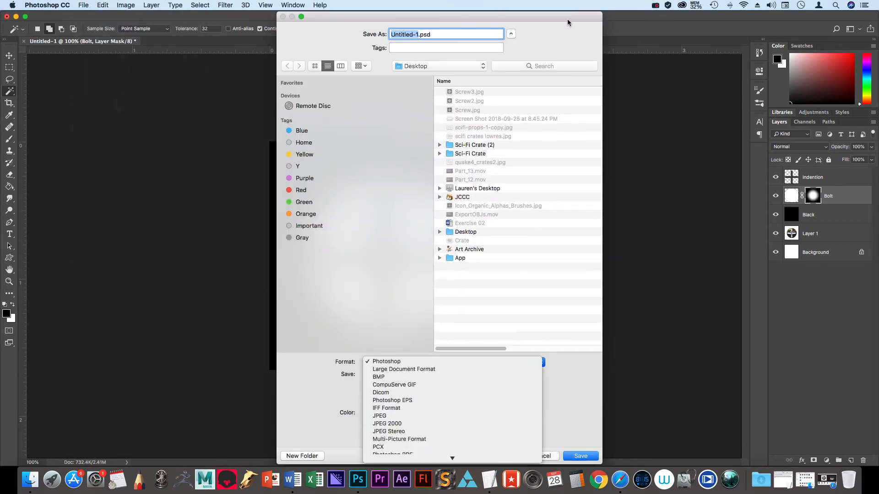
left_click(390, 417)
type("Scre")
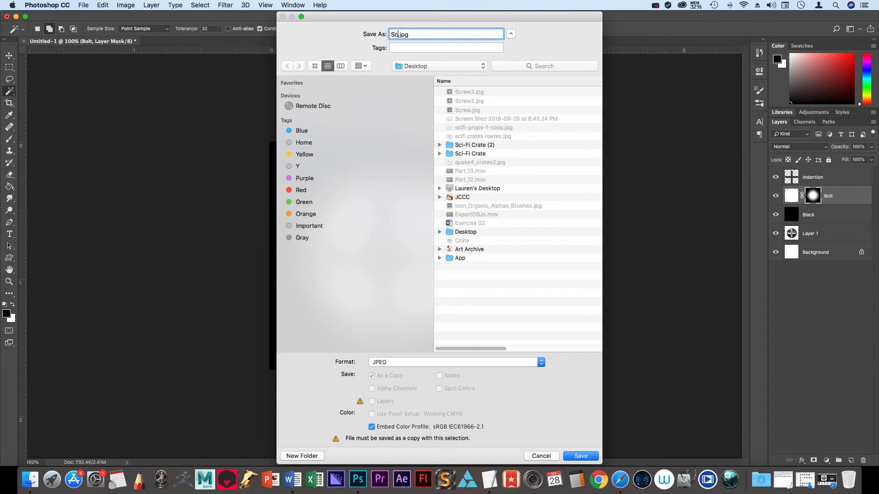
type("w_Top")
left_click(580, 456)
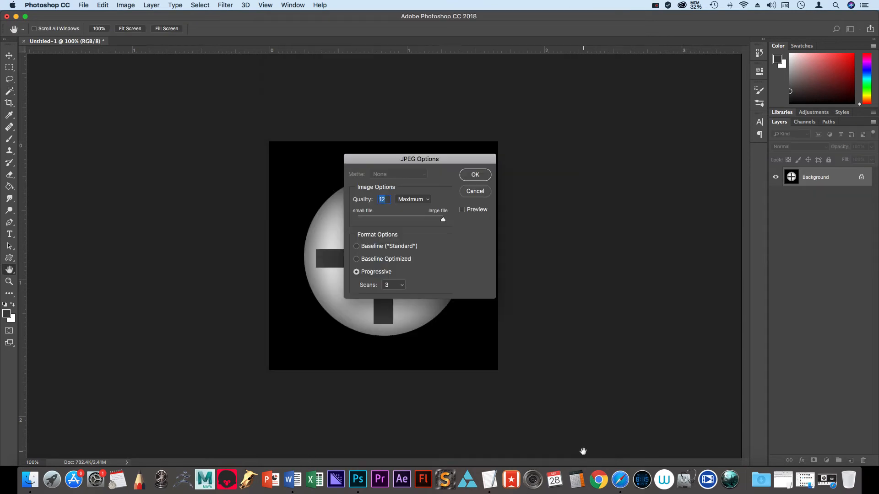
left_click(476, 175)
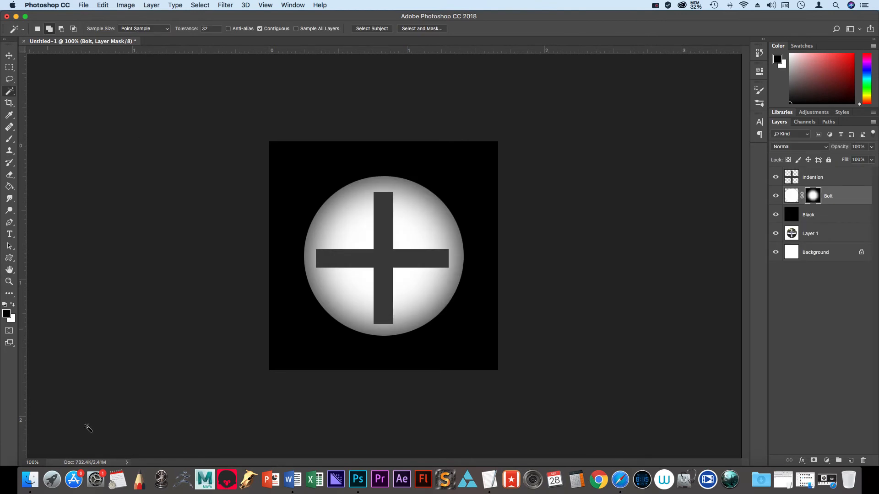
Step: Switch to ZBrush and load the ThickPlane.ZTL tool from the LightBox library
left_click(179, 478)
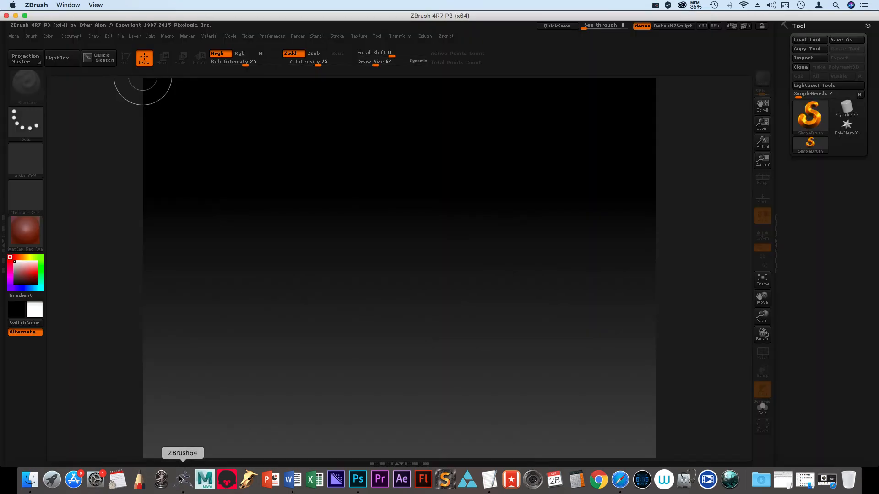
left_click(57, 62)
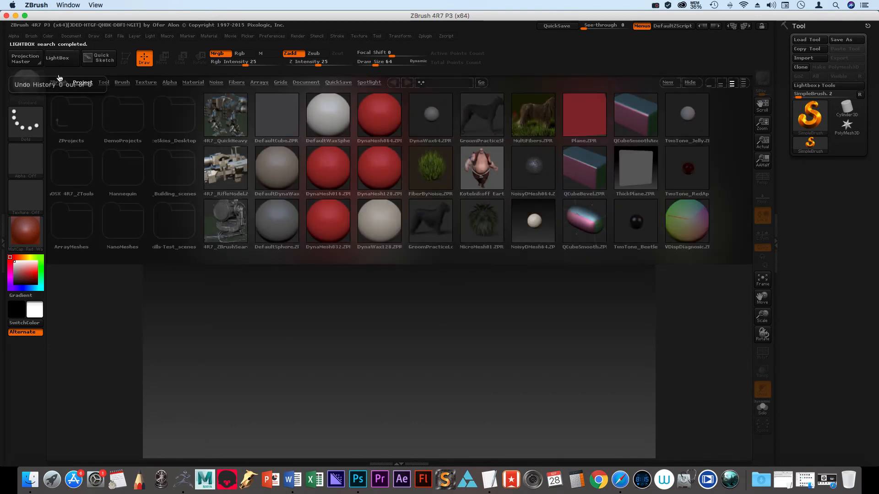
left_click(103, 83)
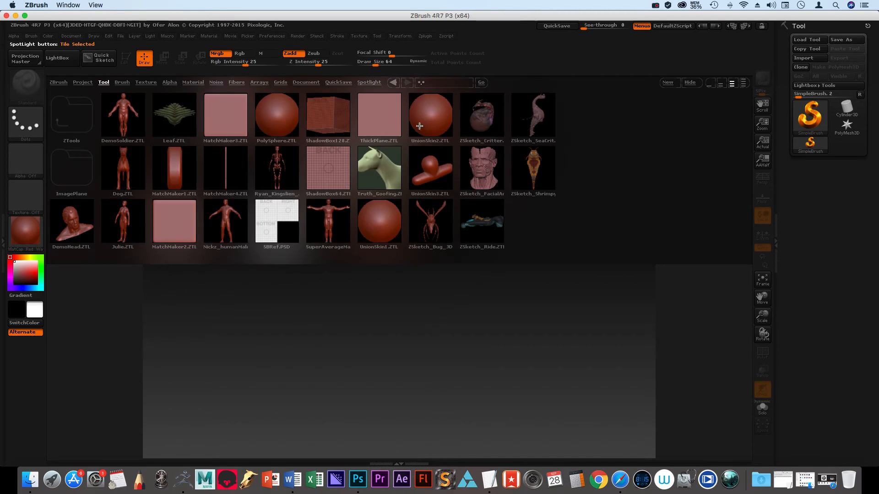
double_click(389, 119)
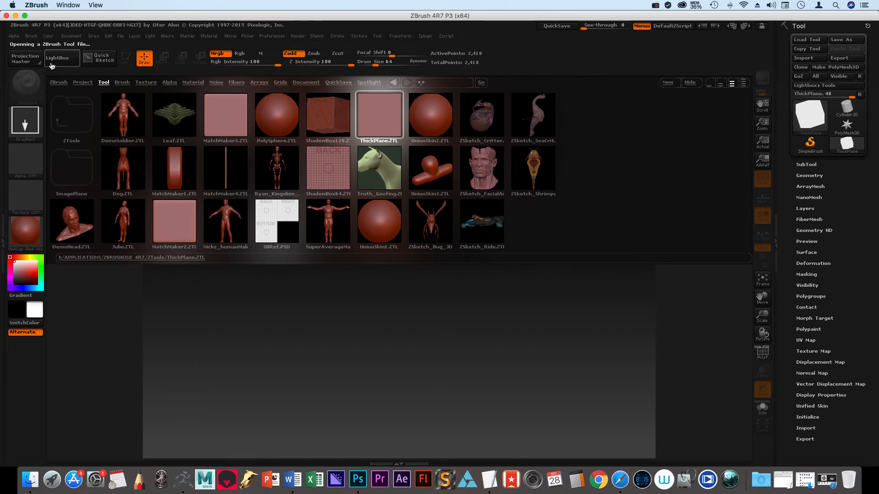
left_click(689, 84)
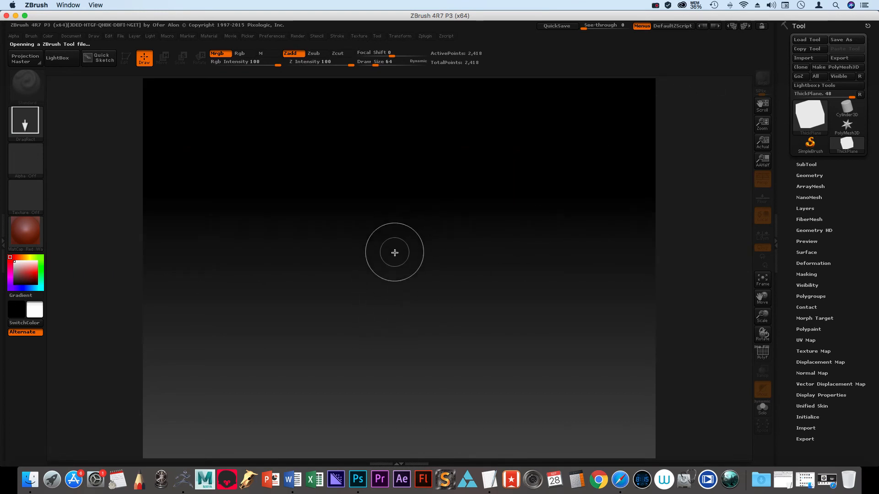
Step: Draw the thick plane at the centre of the canvas, enter Edit mode and snap it to a straight front view
mouse_move(401, 265)
left_mouse_down()
mouse_move(551, 337)
mouse_move(583, 309)
mouse_move(595, 269)
left_mouse_up()
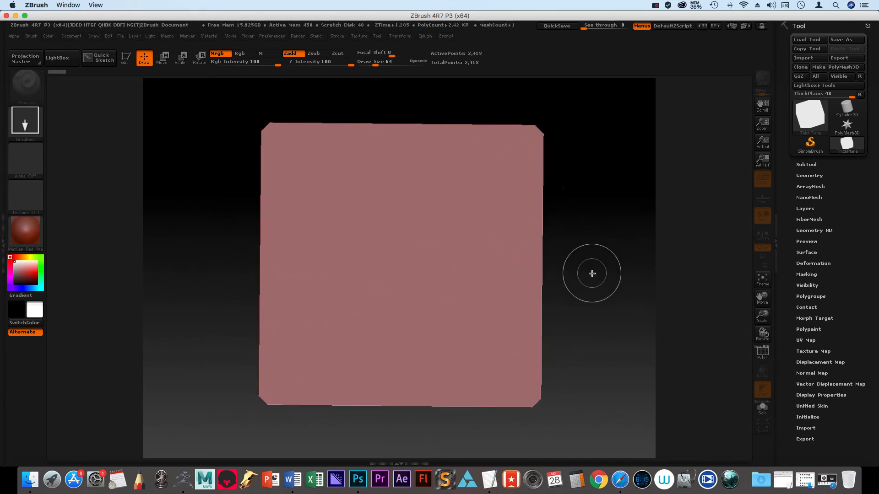
key("t")
left_click_drag(616, 288, 612, 273, "shift")
mouse_move(552, 334)
left_mouse_down()
mouse_move(477, 337)
mouse_move(520, 334)
mouse_move(550, 343)
mouse_move(610, 222)
left_mouse_up()
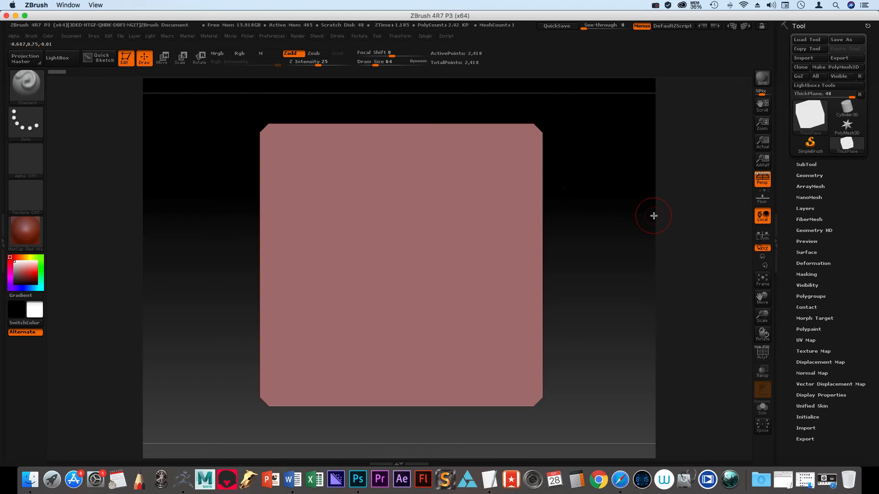
Step: Convert the thick plane to a PolyMesh3D and subdivide its geometry twice to SDiv 3
left_click(852, 68)
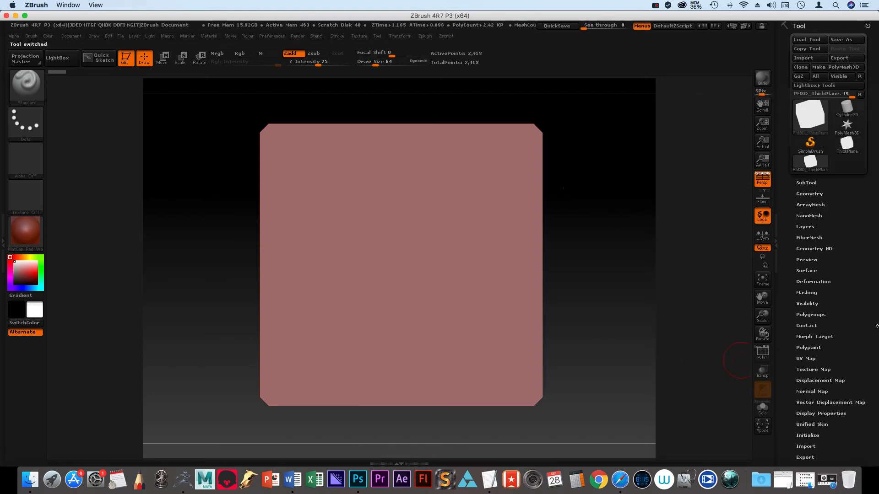
left_click(825, 249)
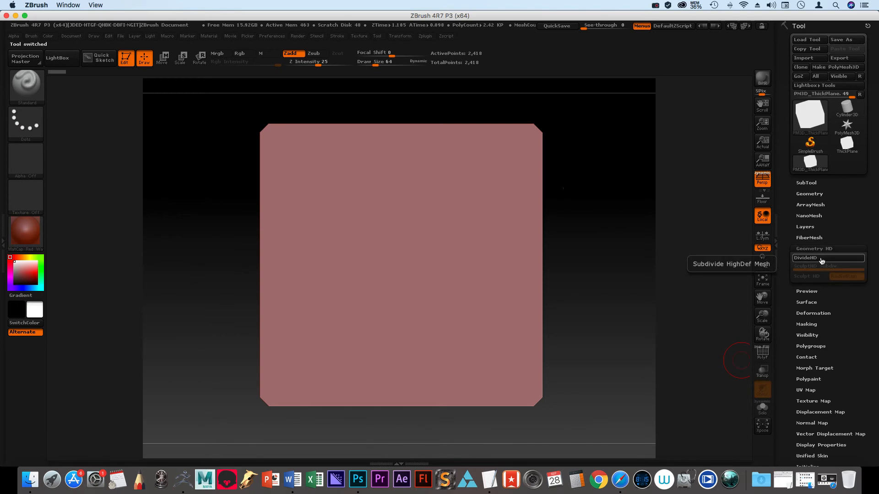
left_click(816, 248)
left_click(809, 194)
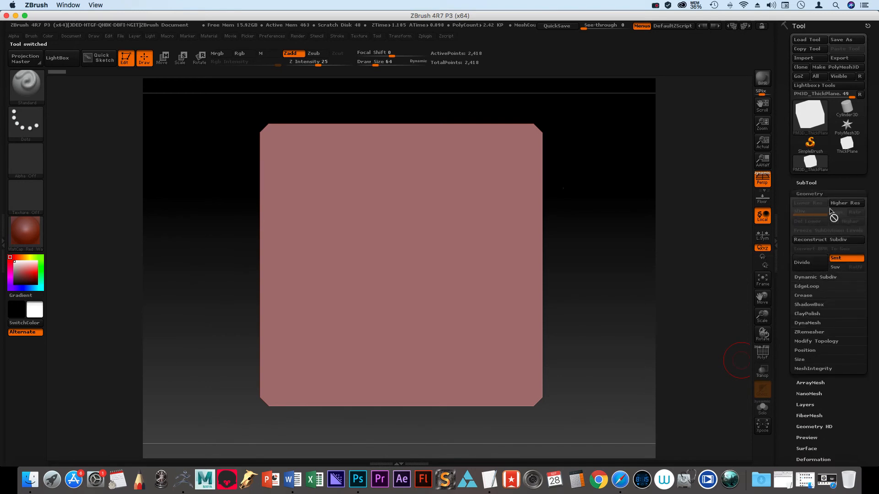
left_click(806, 264)
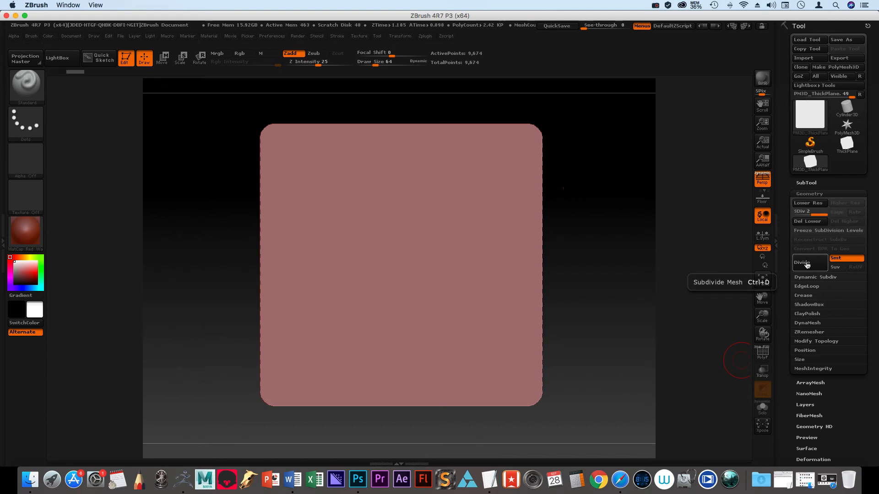
left_click(807, 264)
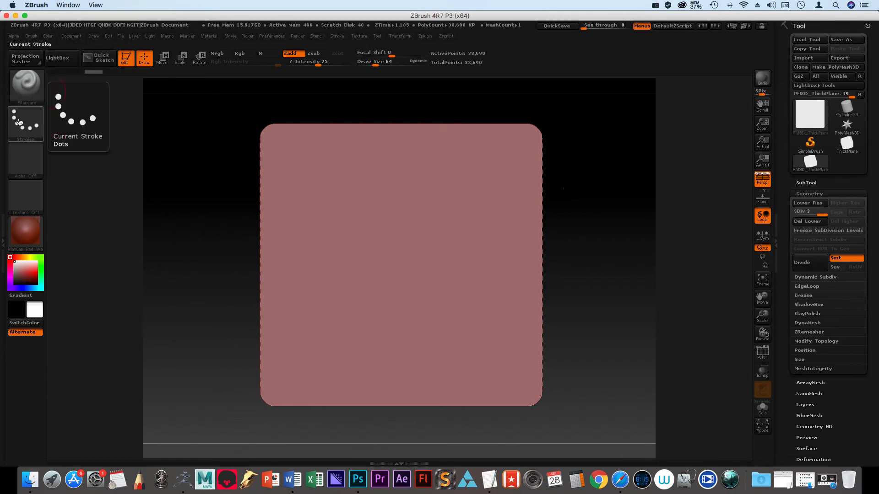
Step: Set the Standard brush's stroke type to DragRect
left_click(24, 91)
left_click(23, 93)
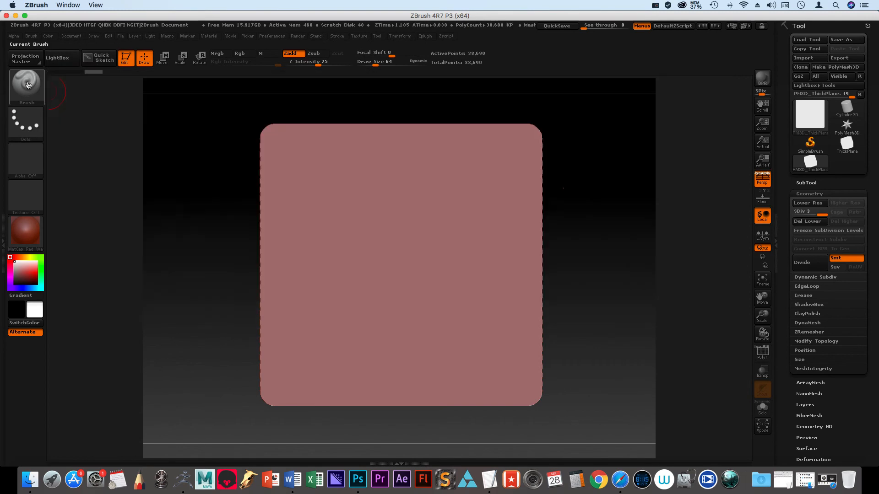
left_click(26, 121)
left_click(110, 132)
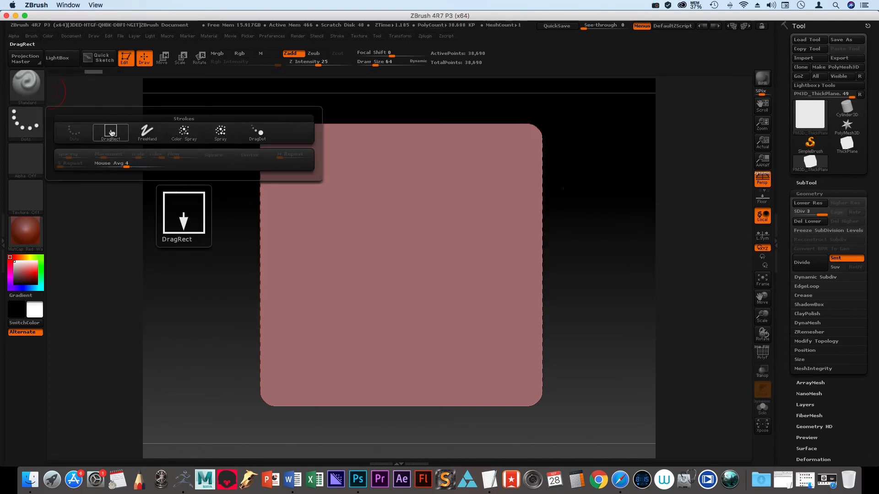
Step: Import Screw_Top.jpg from the Desktop as the Standard brush's alpha
left_click(20, 162)
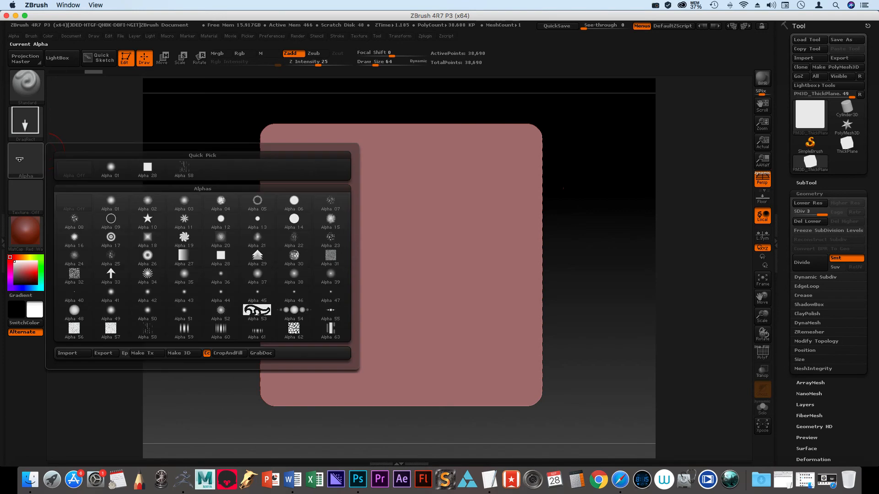
left_click(78, 355)
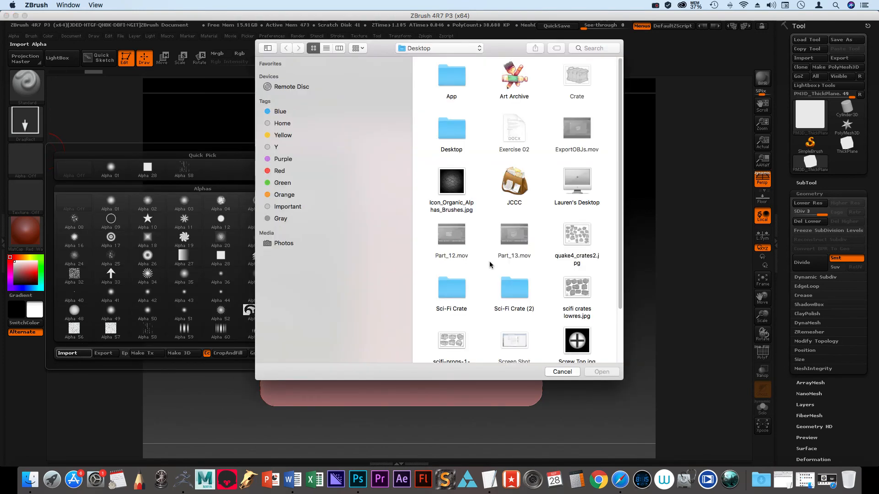
scroll(490, 265, "down", 3)
left_click(579, 277)
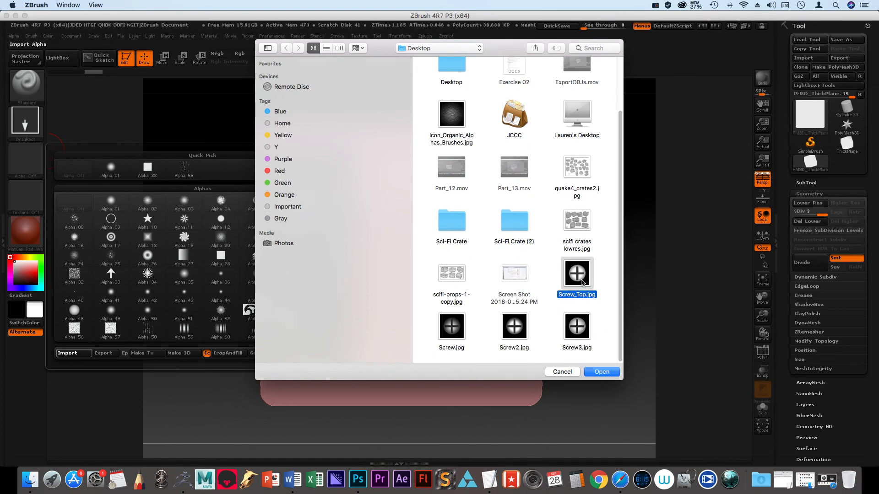
scroll(597, 258, "up", 1)
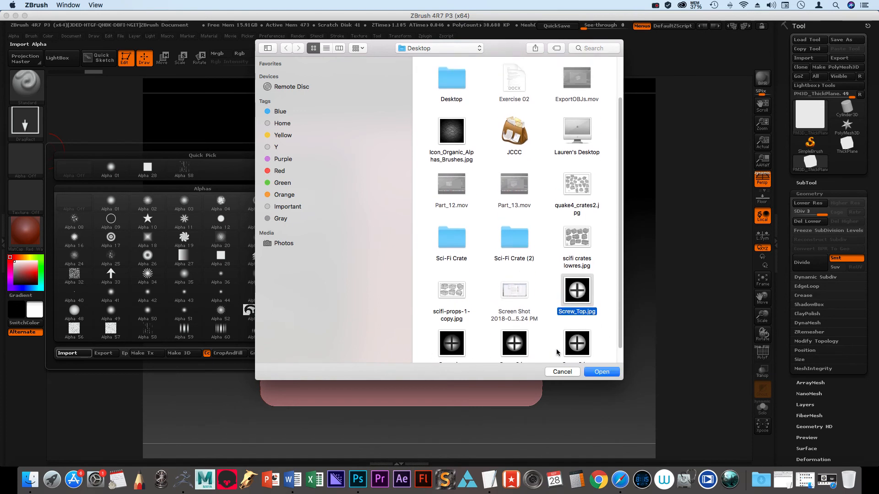
left_click(601, 372)
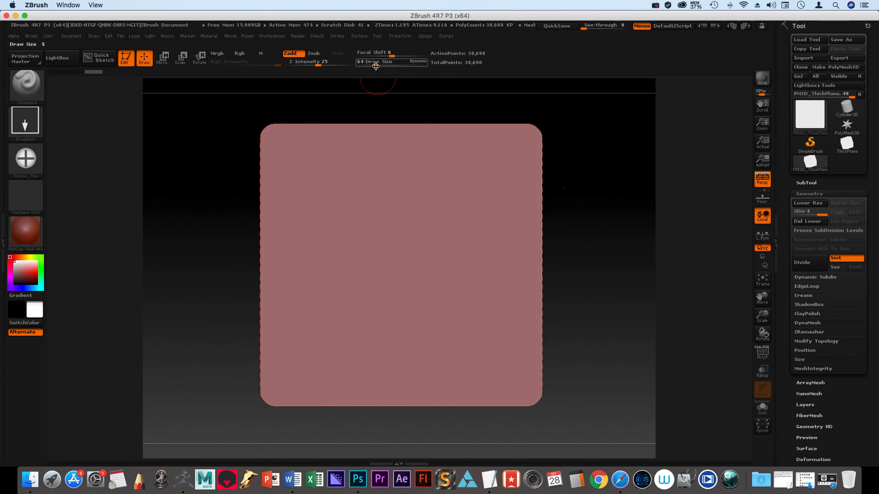
Step: Set the Draw Size to 287 and try a bolt stamp at the plane's centre, undoing the trial stamp
left_click_drag(375, 65, 388, 67)
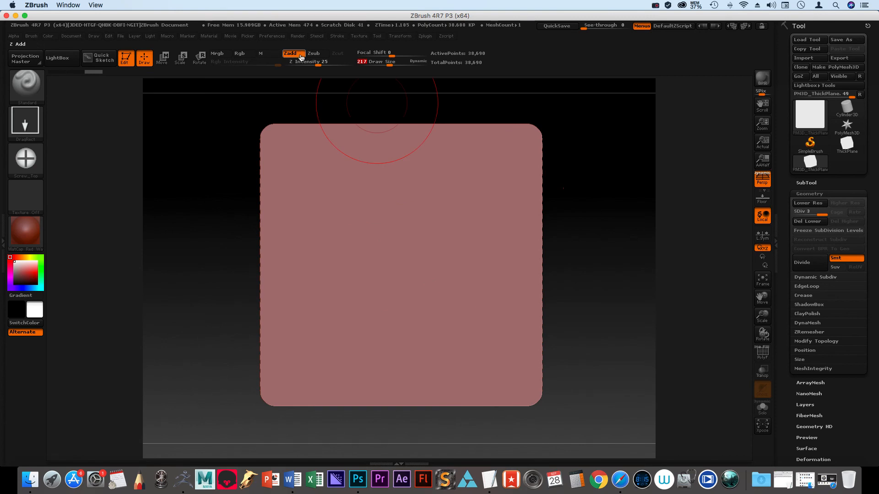
left_click_drag(390, 65, 395, 62)
left_click_drag(400, 252, 505, 358)
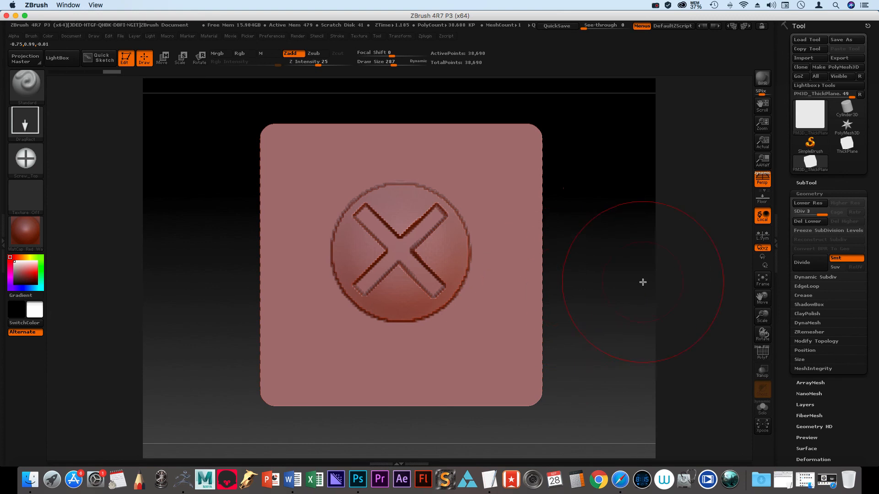
key("super+z")
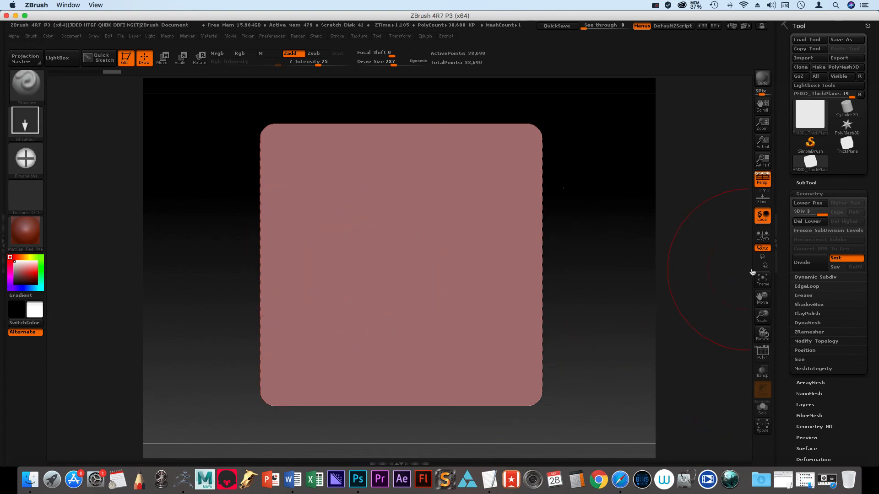
Step: Subdivide the plane once more to SDiv 4 and stamp a large bolt with an upright cross slot at its centre
left_click(805, 263)
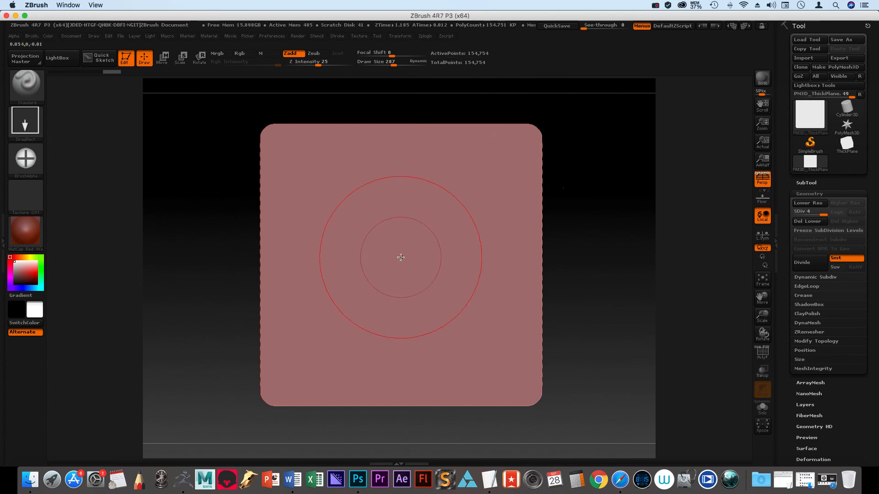
mouse_move(402, 258)
left_mouse_down()
mouse_move(513, 321)
mouse_move(529, 288)
mouse_move(564, 260)
left_mouse_up()
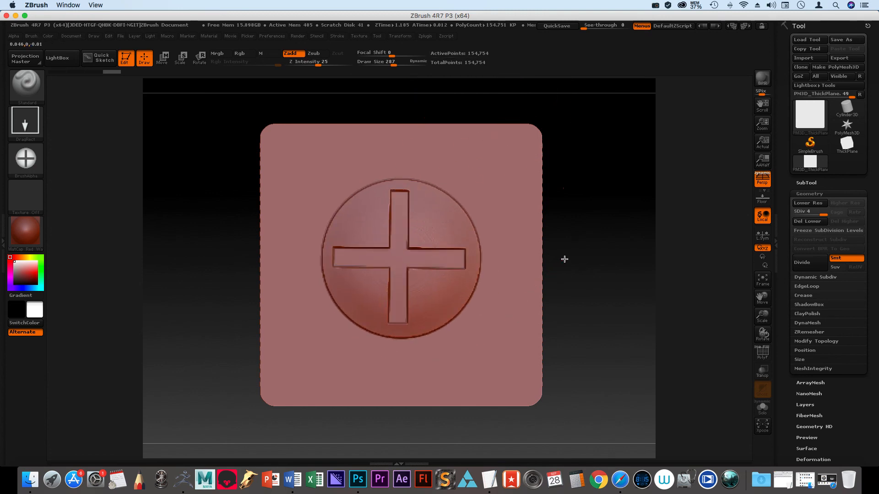
mouse_move(589, 314)
left_mouse_down()
mouse_move(561, 320)
mouse_move(624, 320)
mouse_move(638, 302)
mouse_move(614, 302)
mouse_move(626, 290)
mouse_move(595, 285)
mouse_move(597, 226)
left_mouse_up()
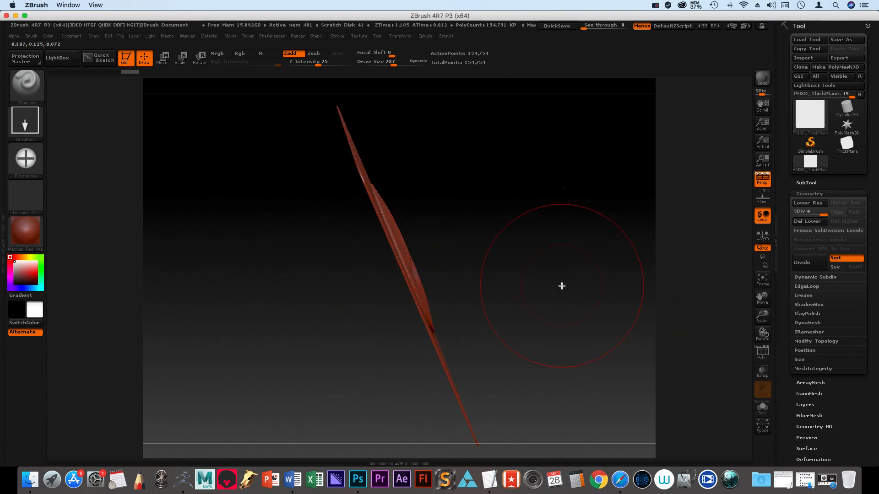
mouse_move(562, 290)
left_mouse_down()
mouse_move(533, 261)
mouse_move(486, 298)
mouse_move(506, 308)
left_mouse_up()
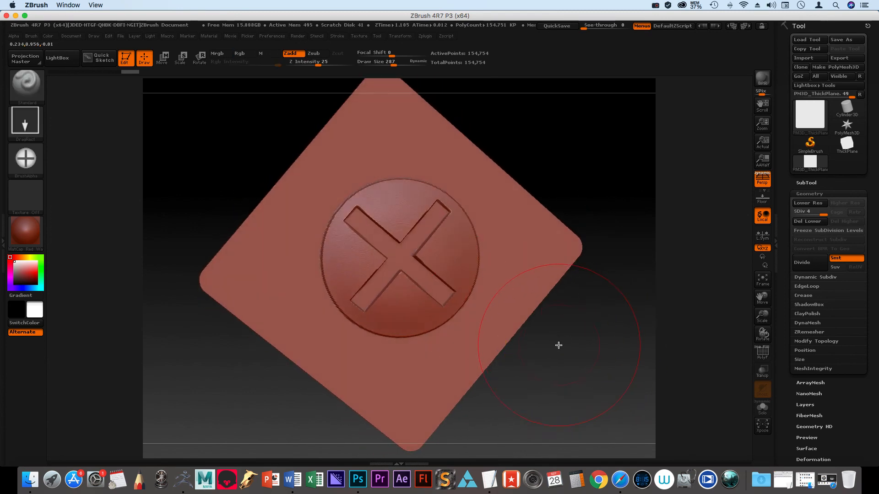
Step: Stamp a small bolt in each of the plane's four corners around the large central bolt
mouse_move(580, 350)
left_mouse_down()
mouse_move(520, 337)
mouse_move(551, 349)
mouse_move(528, 338)
left_mouse_up()
key("ctrl")
mouse_move(528, 338)
right_mouse_down("ctrl")
mouse_move(434, 311)
mouse_move(495, 312)
right_mouse_up("ctrl")
mouse_move(495, 311)
left_mouse_down()
mouse_move(510, 304)
mouse_move(470, 311)
mouse_move(483, 292)
left_mouse_up()
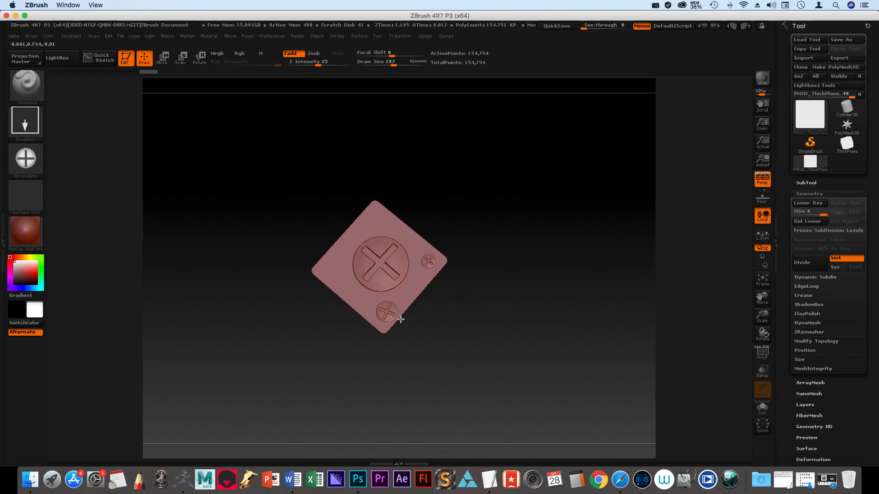
left_click_drag(336, 271, 340, 274)
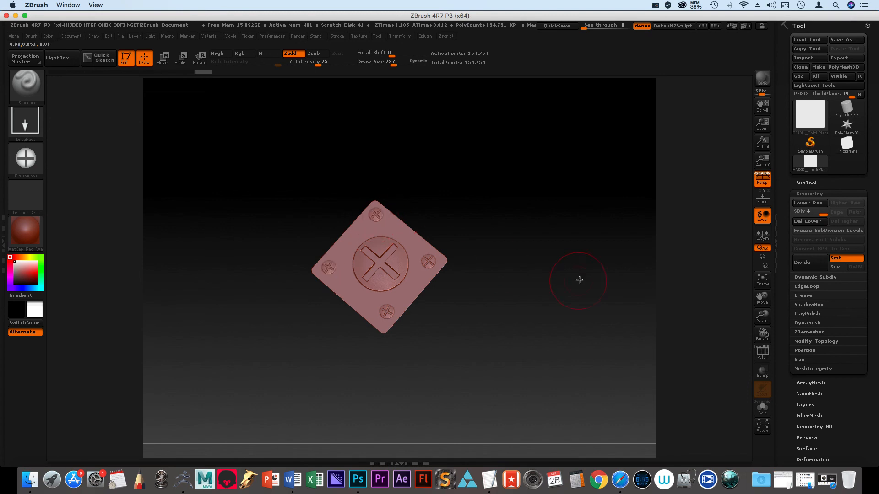
left_click_drag(286, 393, 568, 439)
left_click_drag(448, 296, 477, 249, "shift")
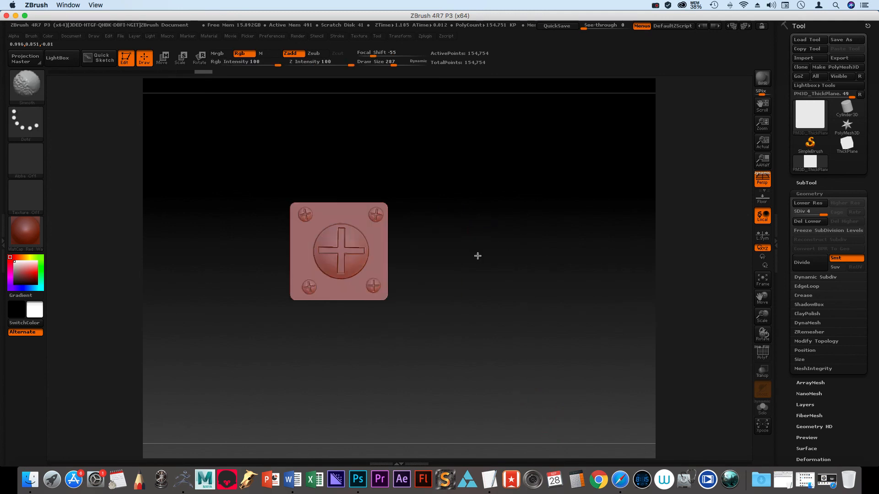